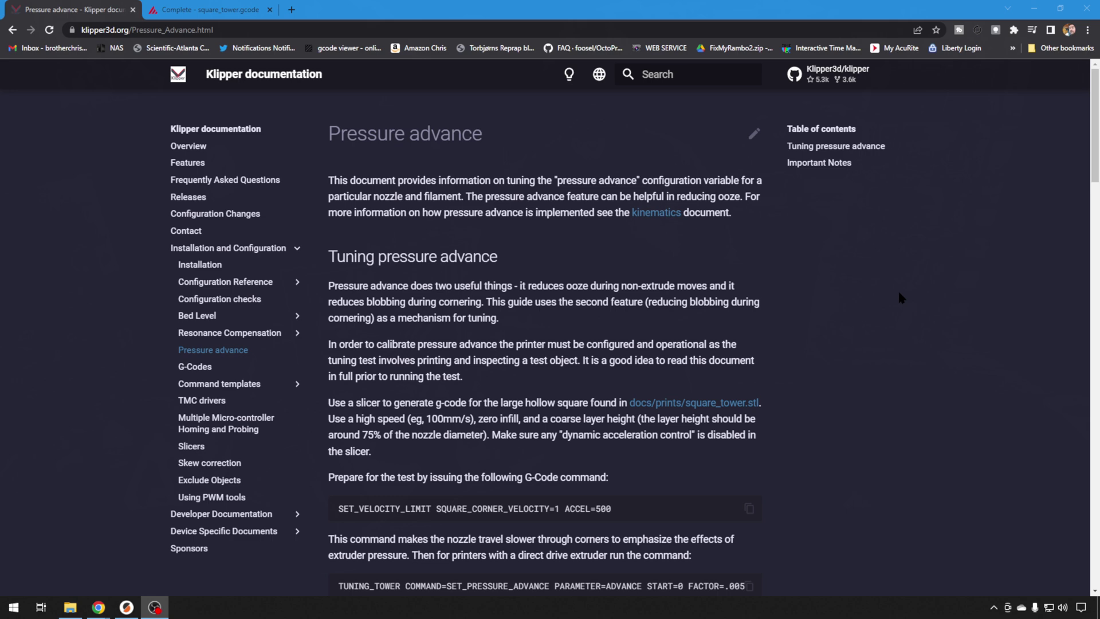
Step: Read through Klipper's Tuning pressure advance section, then return to the square_tower.stl plater in PrusaSlicer
scroll(863, 310, "down", 3)
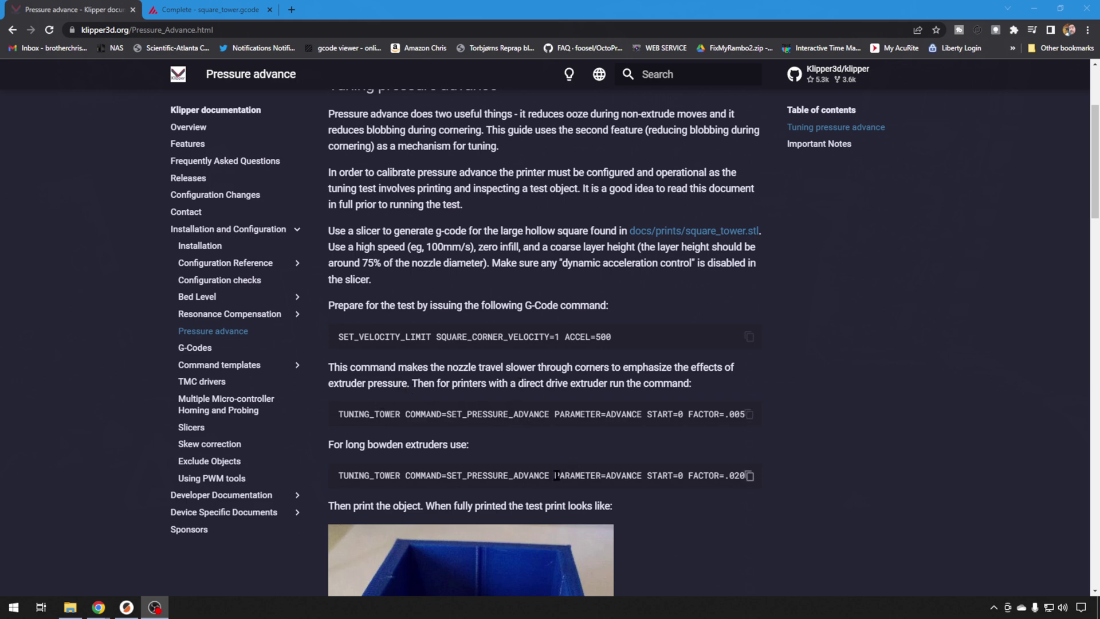
scroll(705, 401, "up", 1)
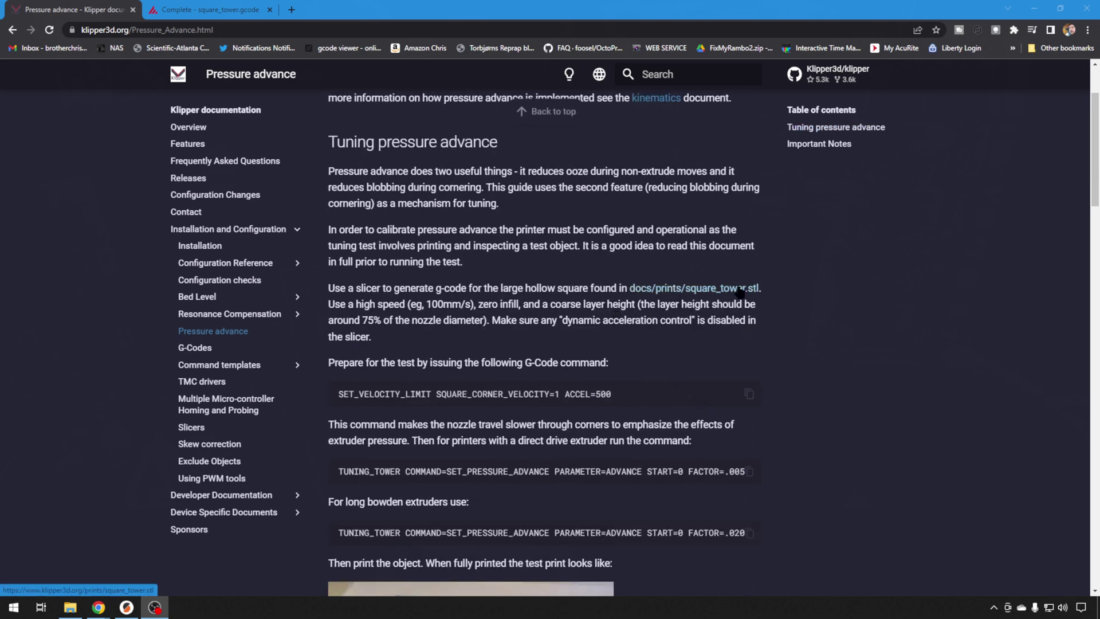
scroll(710, 327, "down", 5)
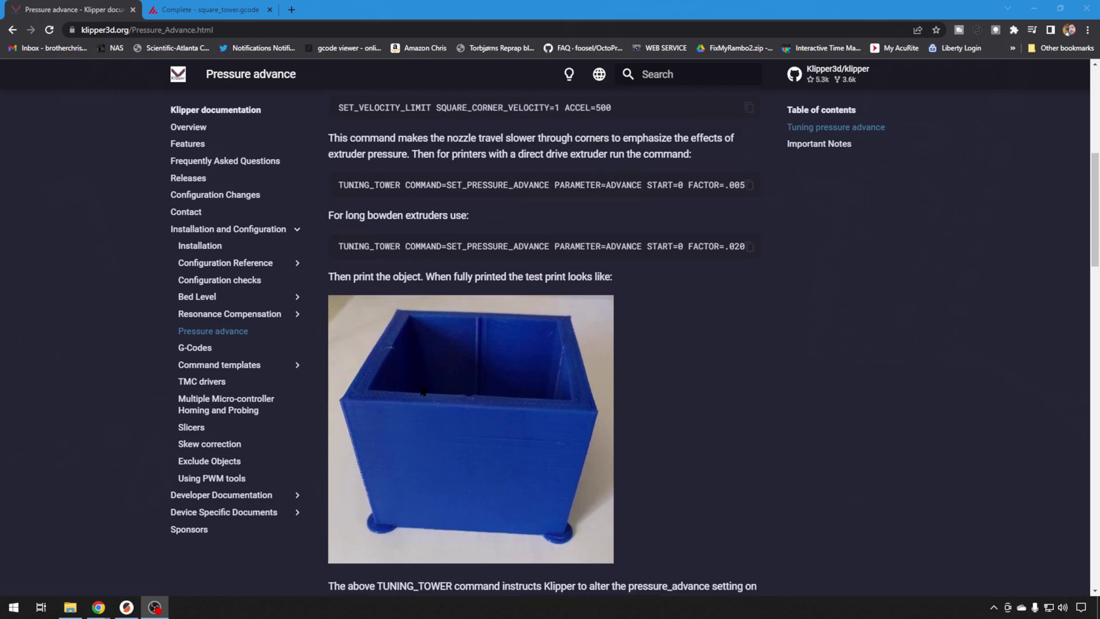
key("alt+Tab")
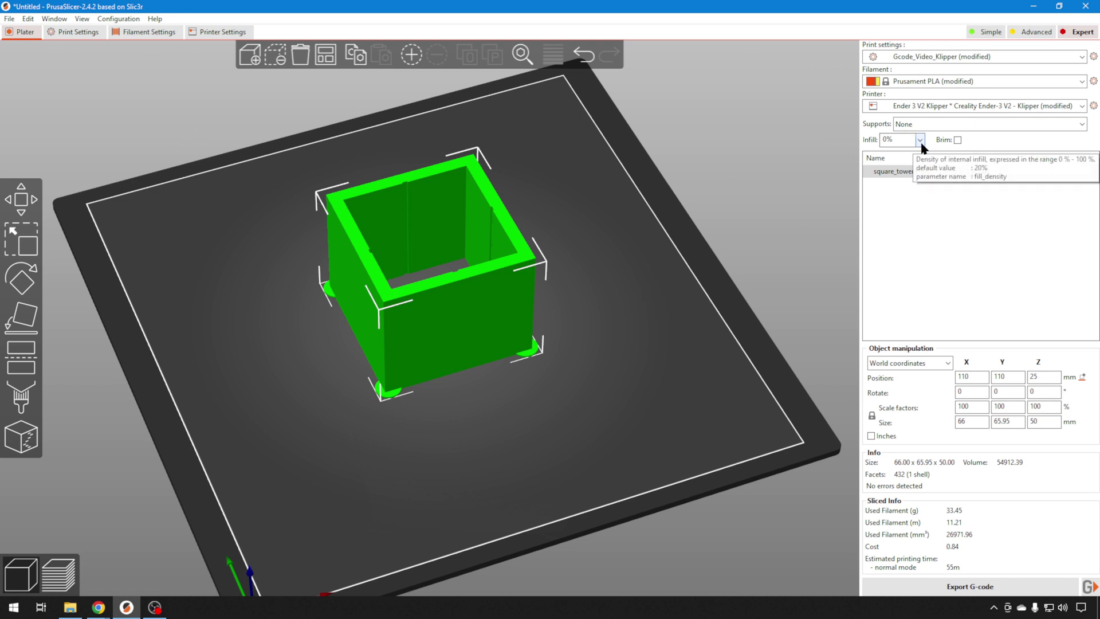
Step: Open the Print Settings at Layers and perimeters: 0.3 mm layers, 3 perimeters, 3 top/bottom layers
left_click(85, 33)
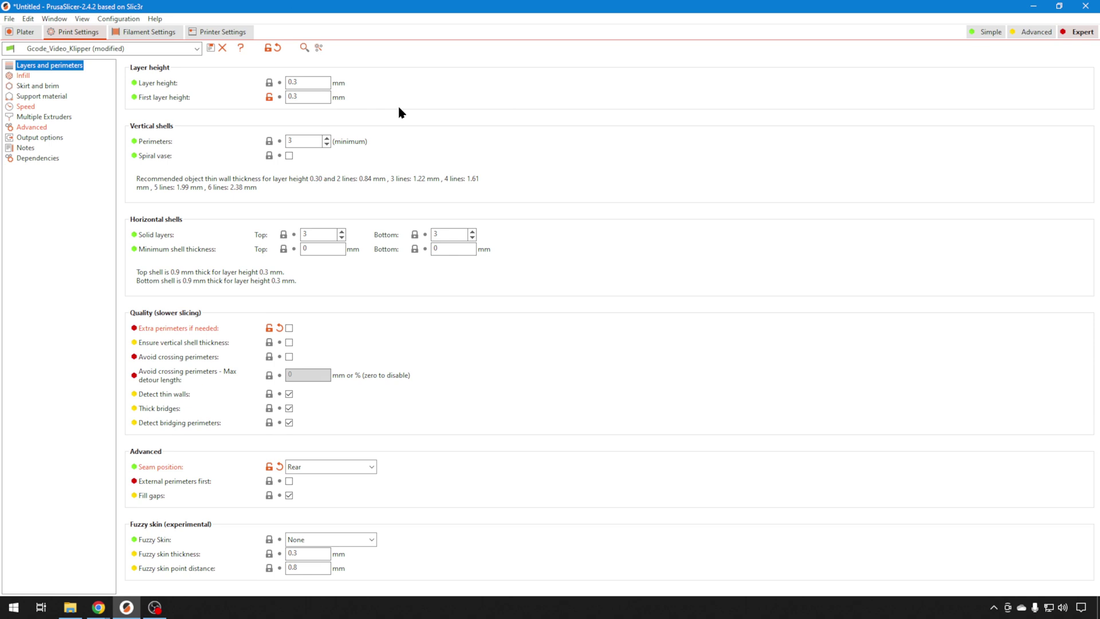
Step: Confirm the 0.3 mm layer height and view the Speed page with 100 mm/s print moves
left_click(313, 96)
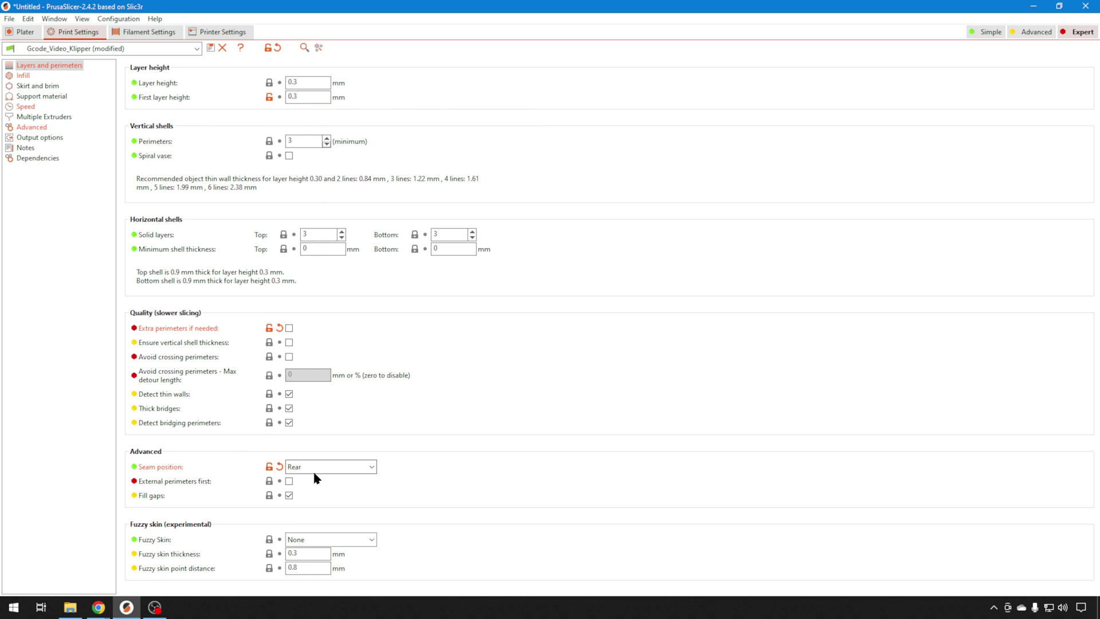
key("Down")
key("Down")
key("Down")
key("Down")
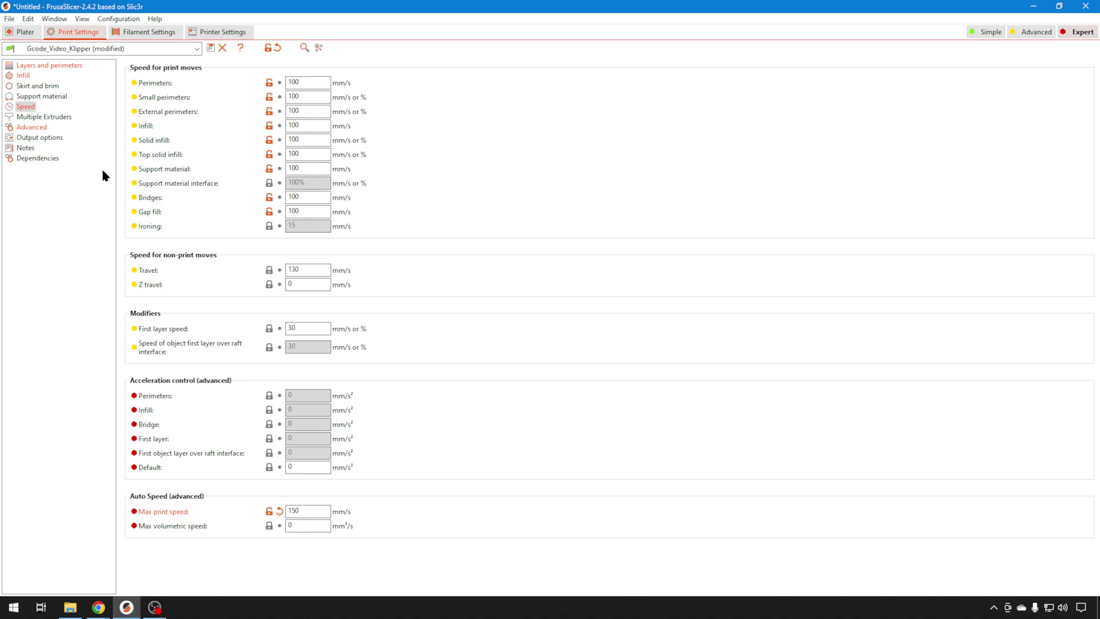
Step: Check filament cooling with the fan always on, then view the Ender 3 V2 Klipper printer profile
left_click(148, 33)
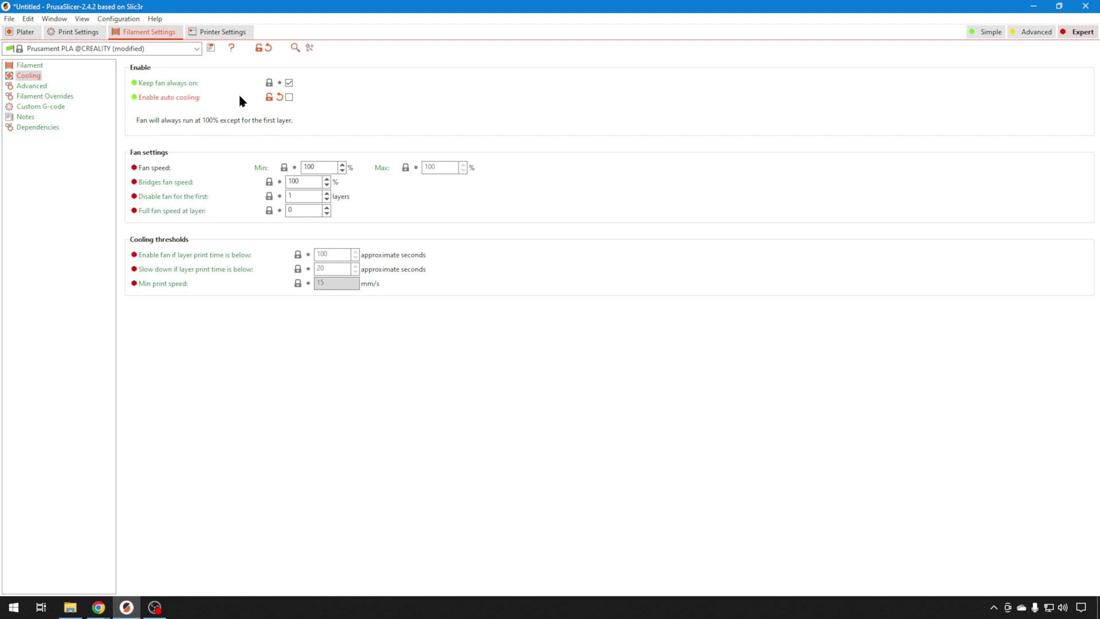
key("ctrl+4")
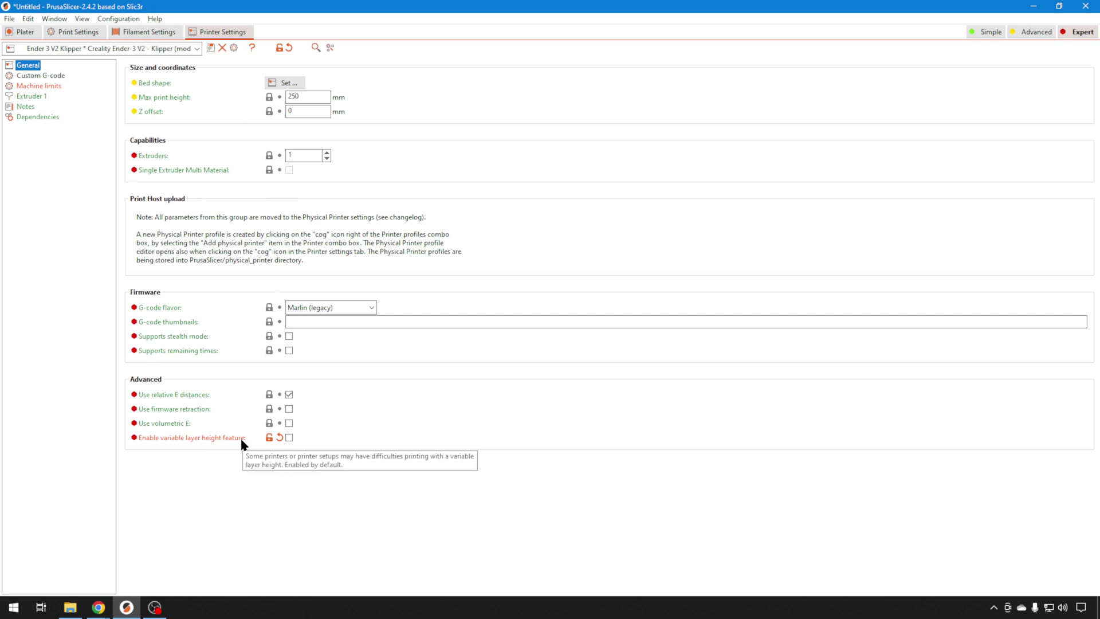
Step: Review the machine limits and 0.4 mm nozzle extruder settings, then return to the sliced tower
left_click(49, 89)
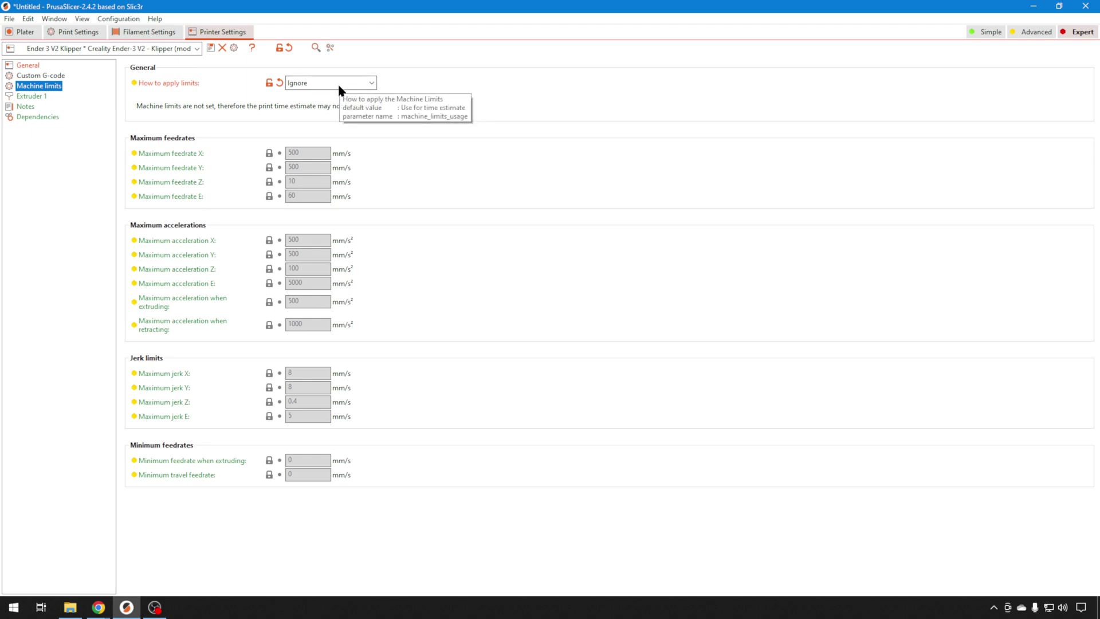
left_click(30, 97)
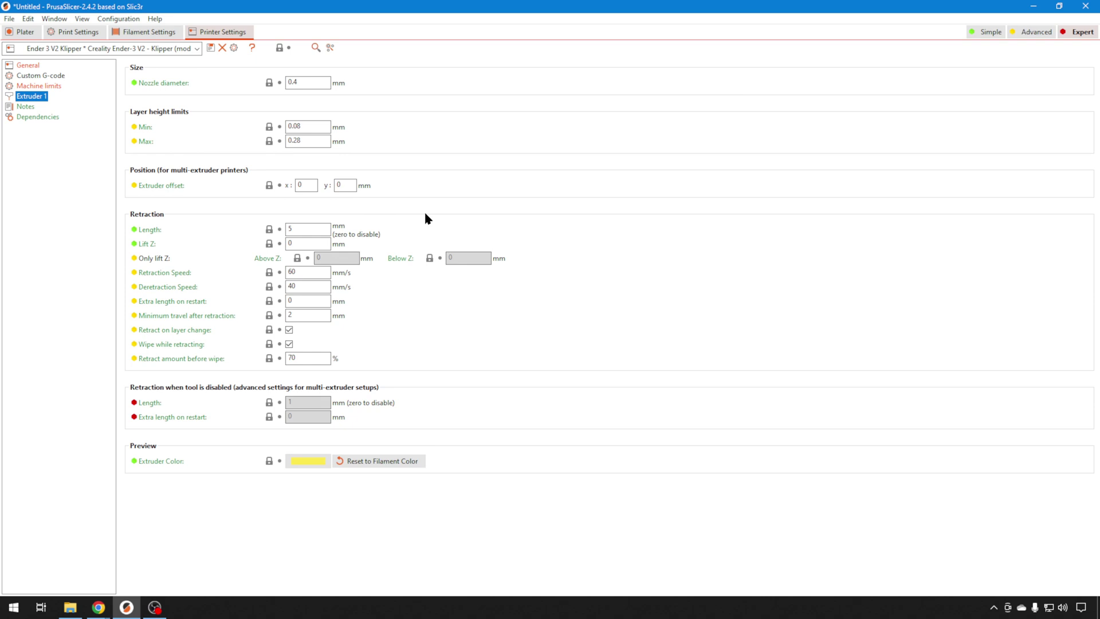
key("ctrl+1")
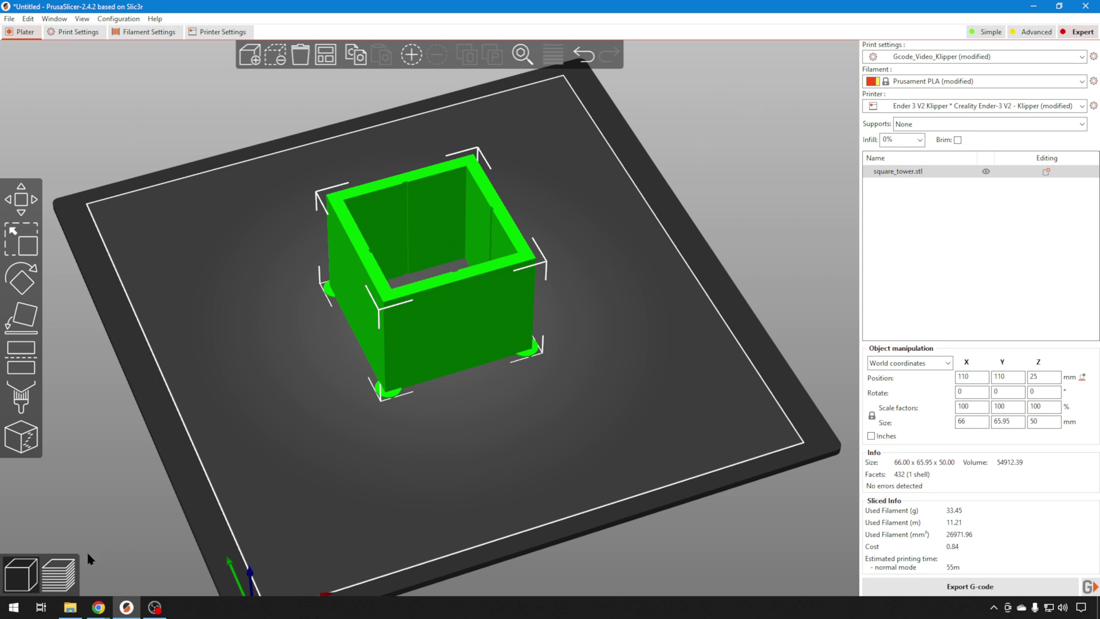
Step: Preview the sliced tower up to the 37.80 mm layer, looking down inside it, then return to Klipper's docs
left_click(59, 573)
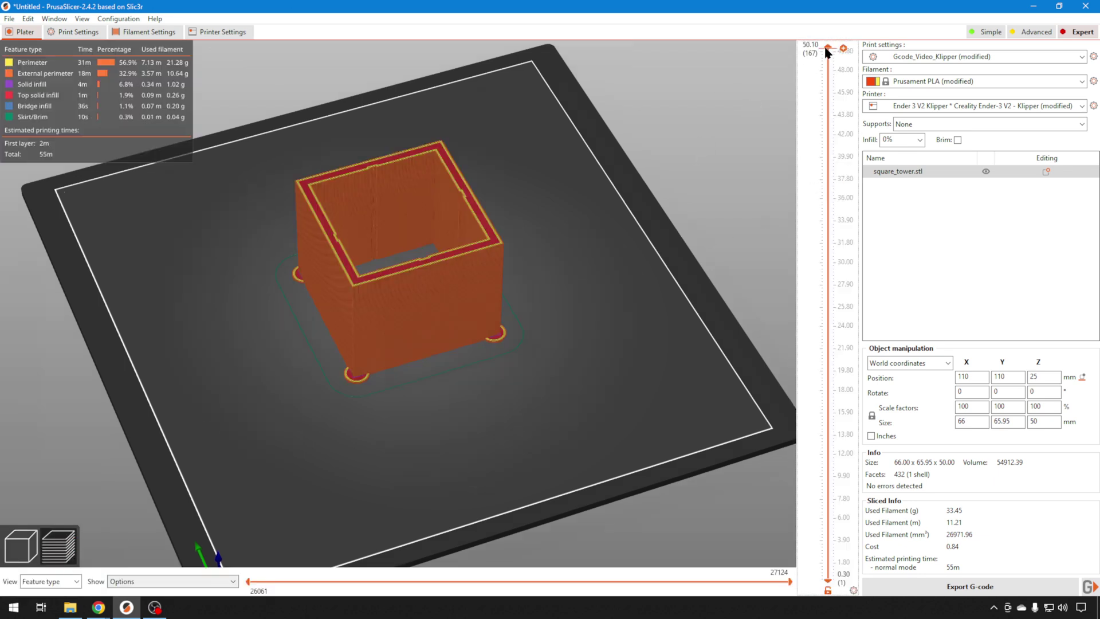
left_click_drag(828, 47, 827, 178)
scroll(288, 187, "up", 5)
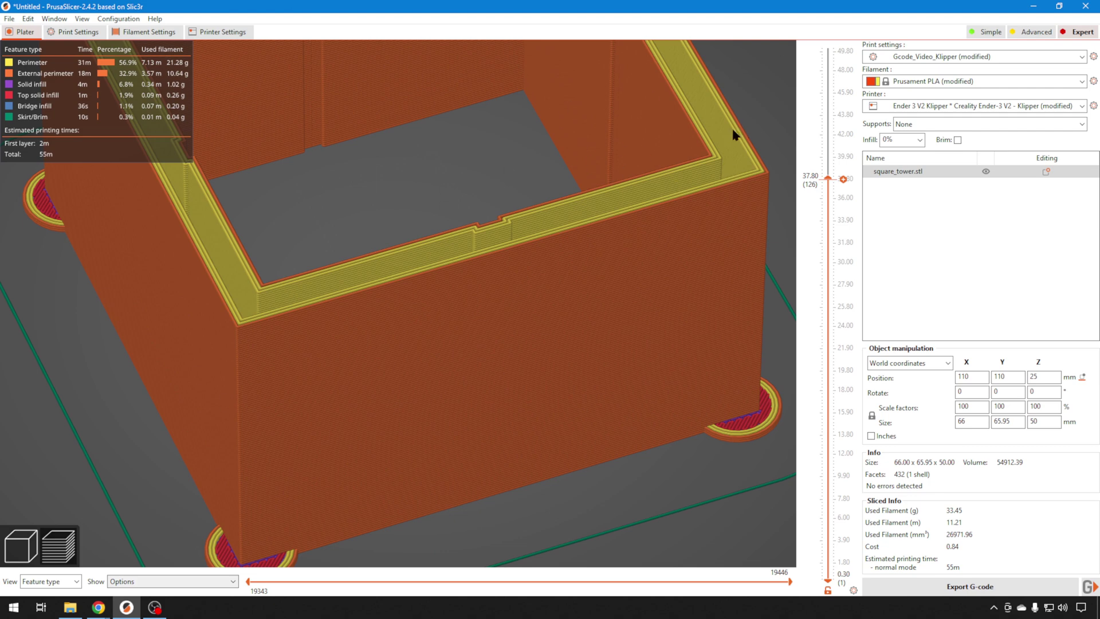
left_click_drag(573, 243, 586, 335)
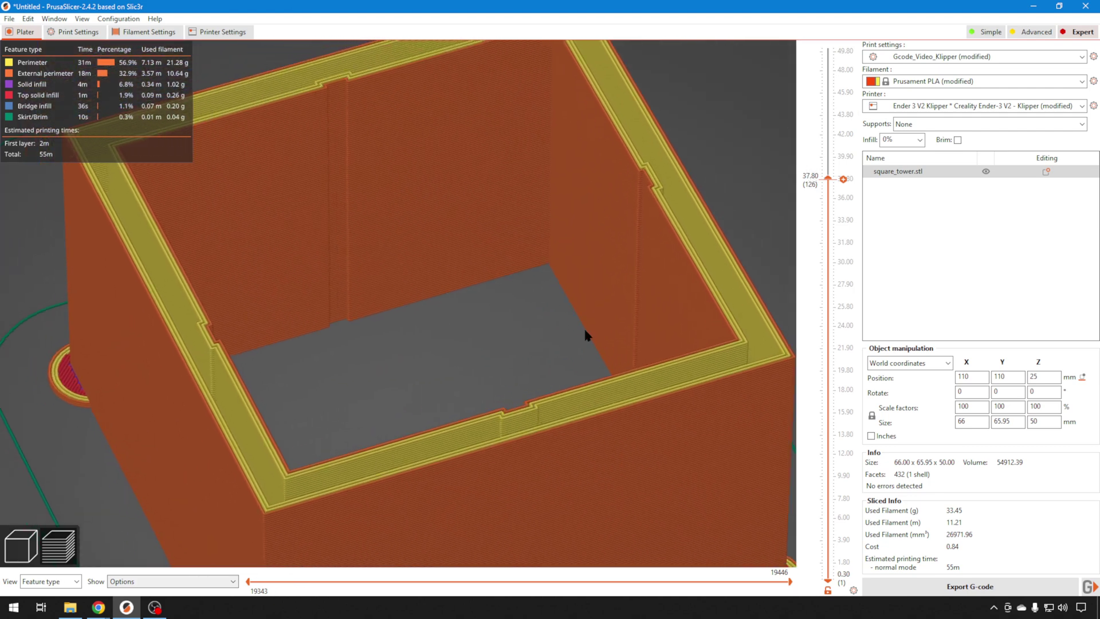
scroll(519, 283, "down", 3)
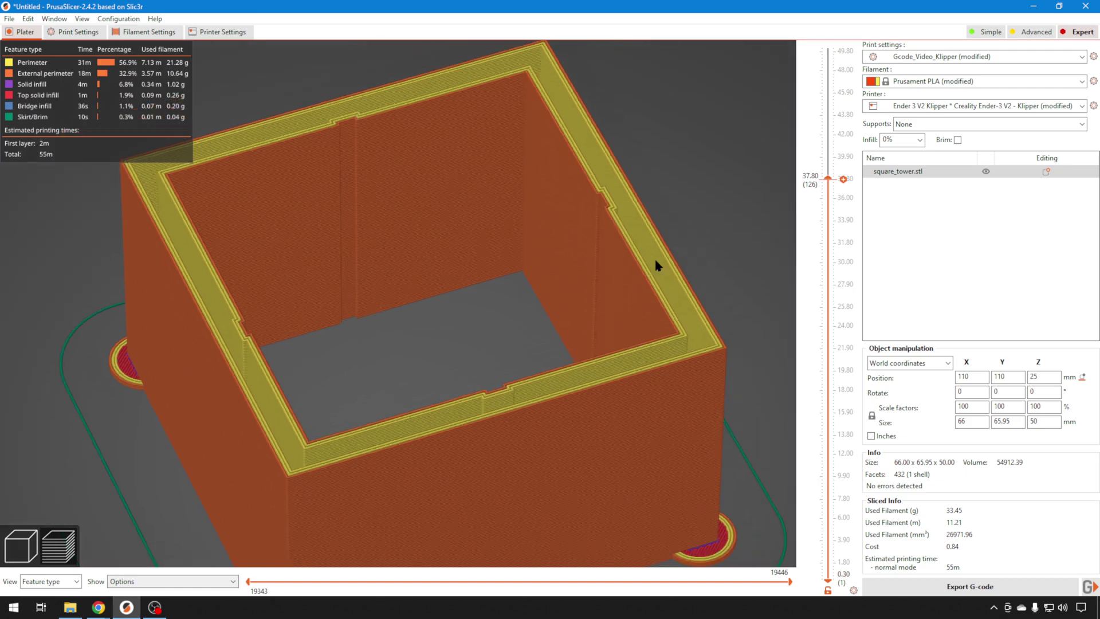
key("alt+Tab")
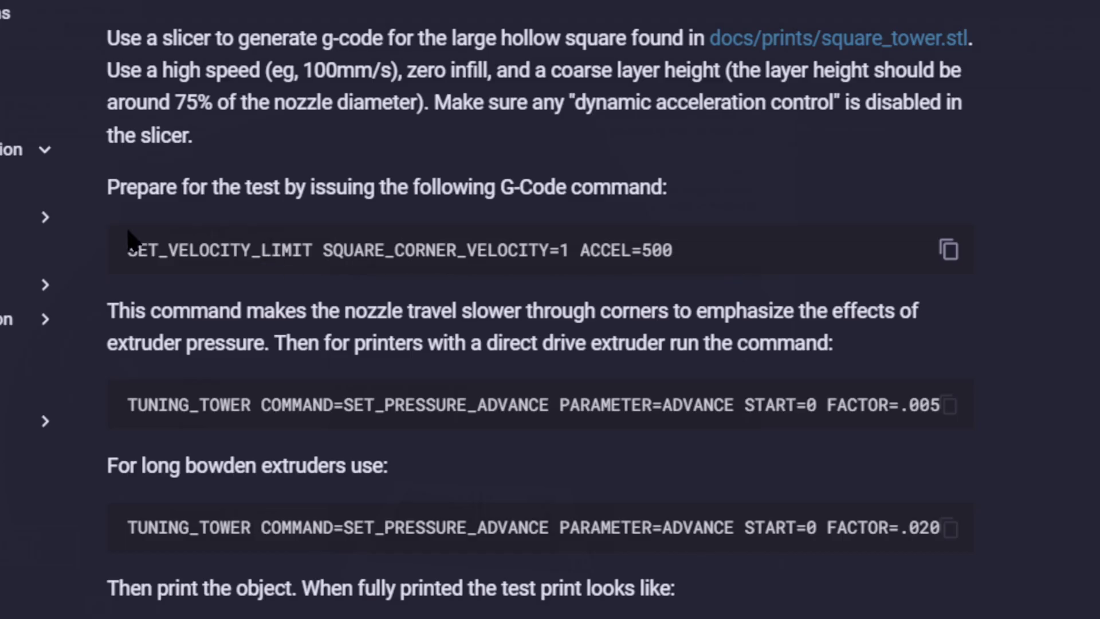
Step: Copy the SET_VELOCITY_LIMIT command from Klipper's Pressure advance page
left_click(949, 250)
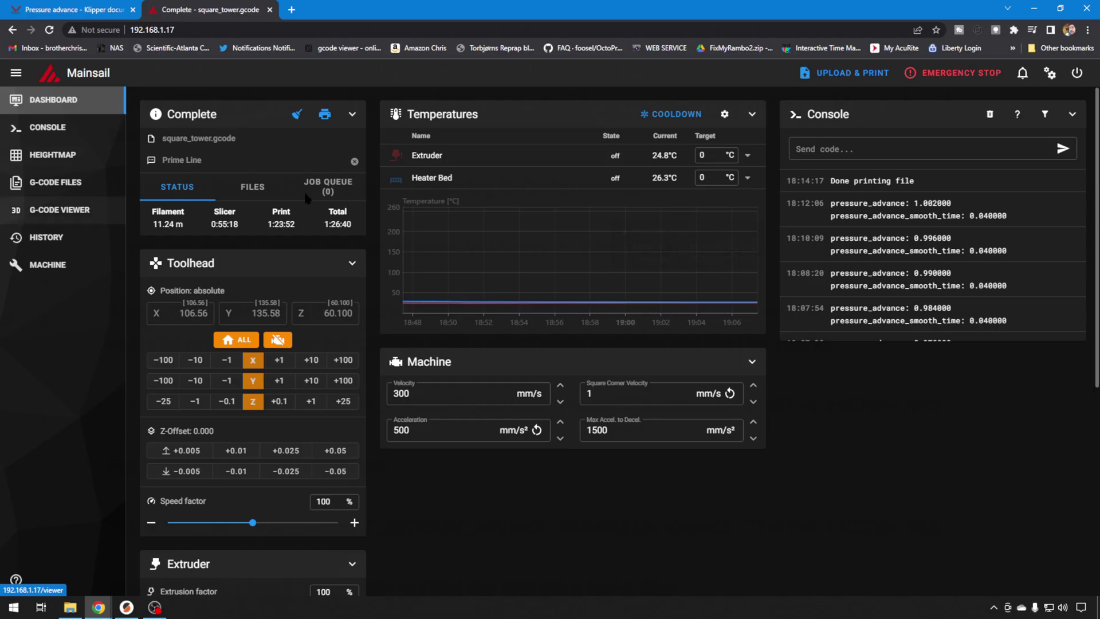
Step: Paste and send SET_VELOCITY_LIMIT SQUARE_CORNER_VELOCITY=1 ACCEL=500 in Mainsail's console, then go back to the docs
left_click(81, 138)
left_click(261, 112)
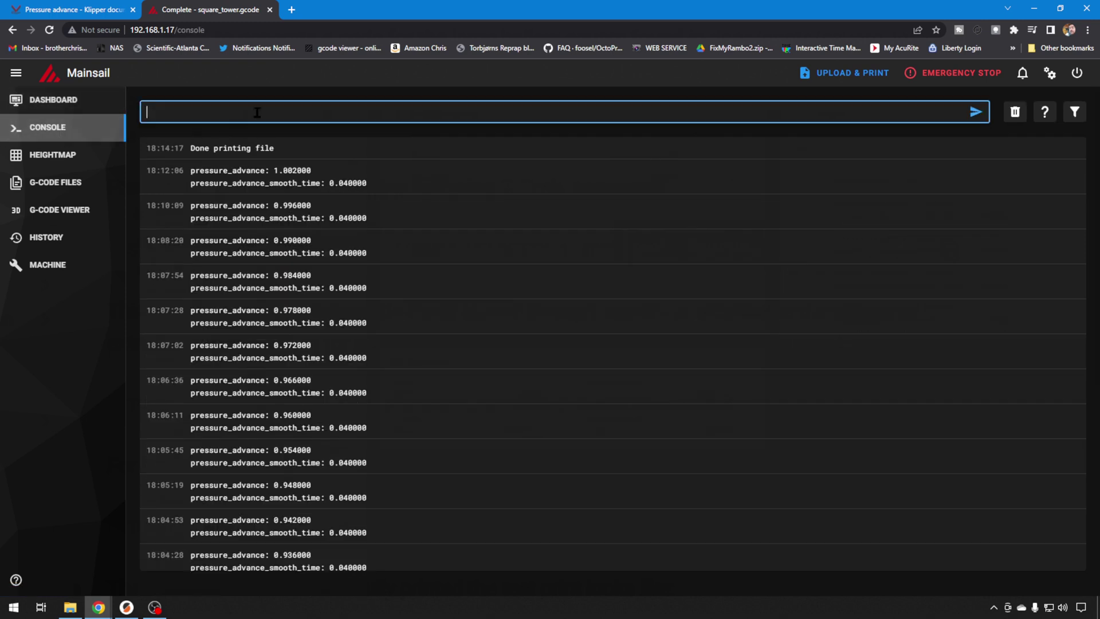
key("ctrl+v")
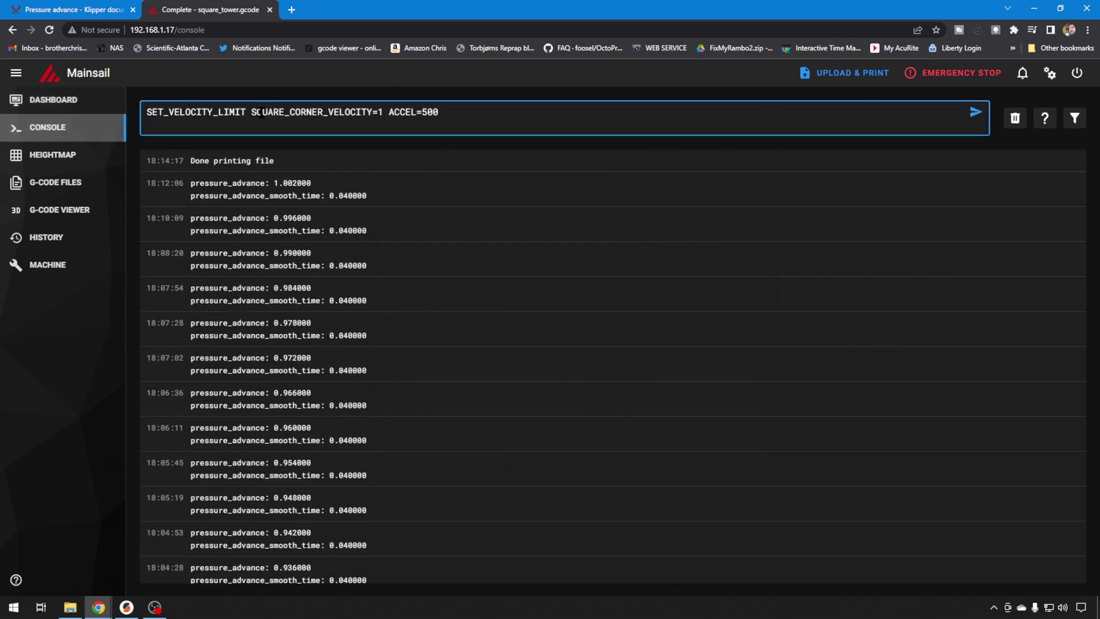
key("Return")
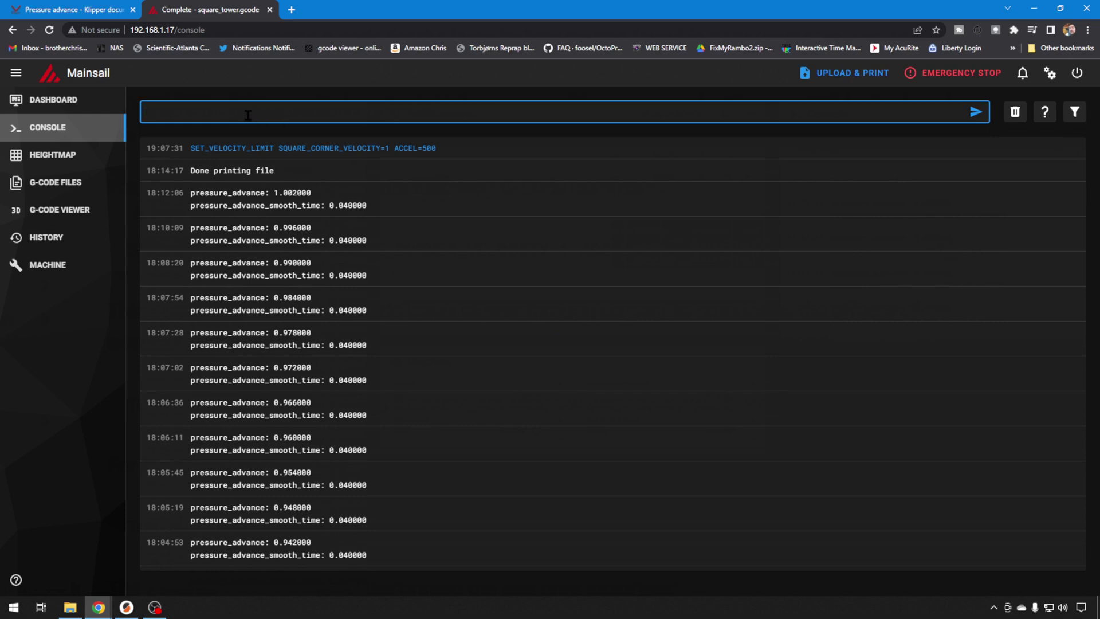
left_click(86, 9)
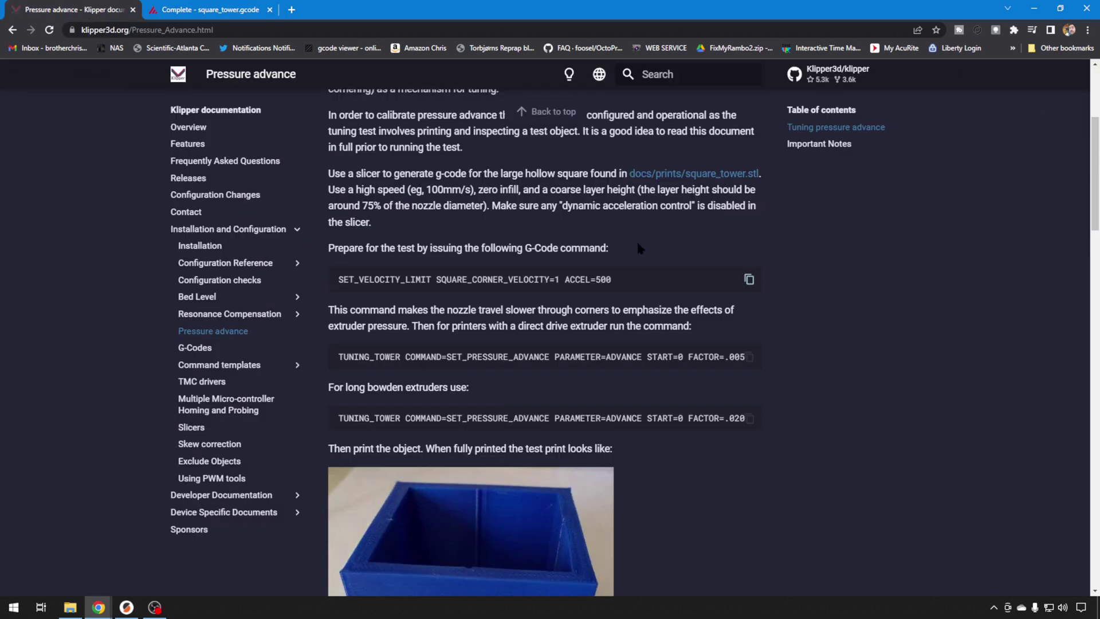
Step: Copy the long-bowden TUNING_TOWER command with START=0 FACTOR=.020
scroll(688, 339, "down", 1)
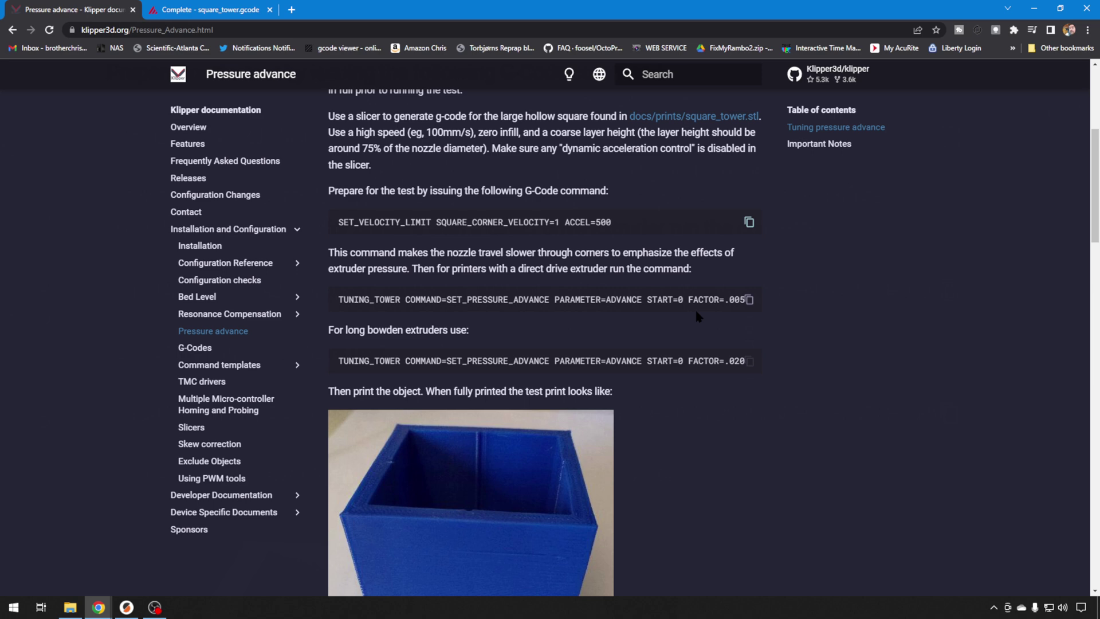
scroll(696, 308, "down", 2)
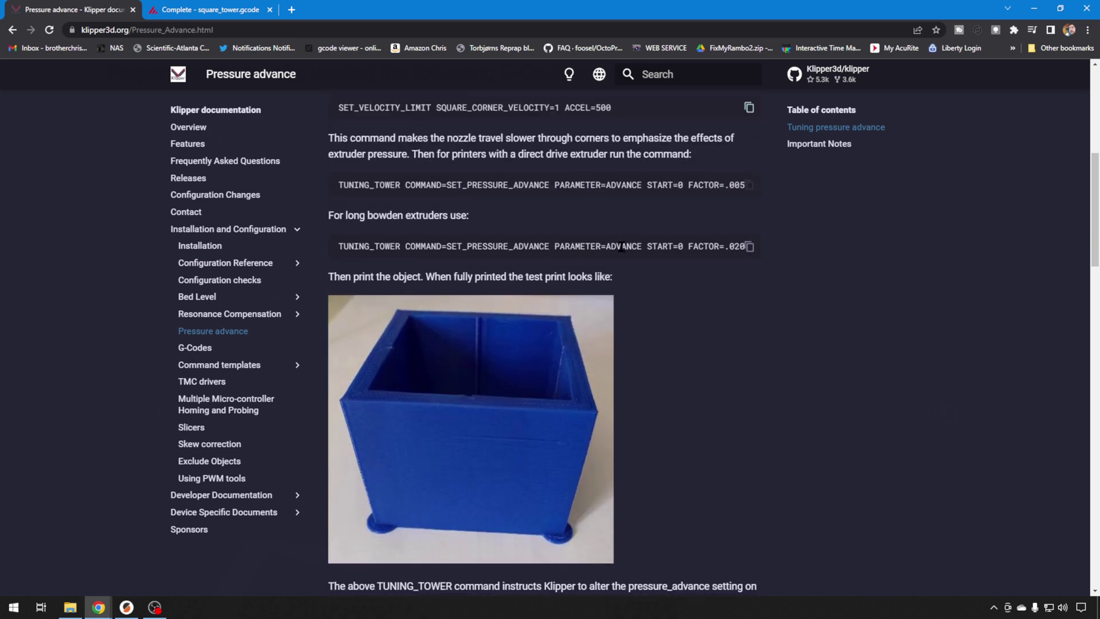
left_click(750, 246)
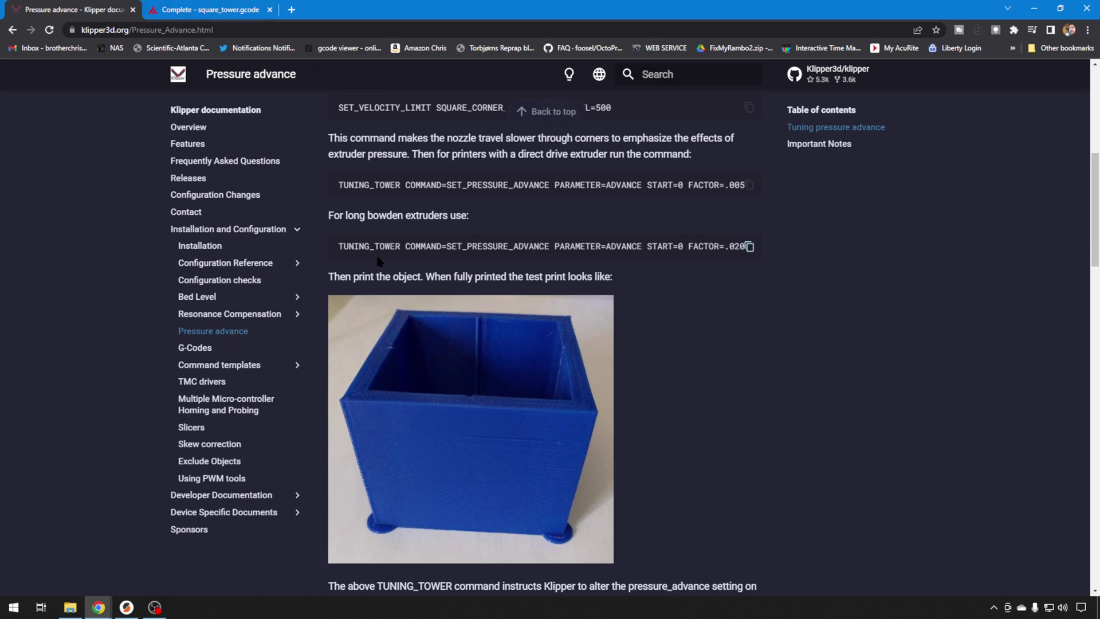
Step: Send TUNING_TOWER COMMAND=SET_PRESSURE_ADVANCE PARAMETER=ADVANCE START=0 FACTOR=.020 from Mainsail's console, then list G-code files
left_click(201, 11)
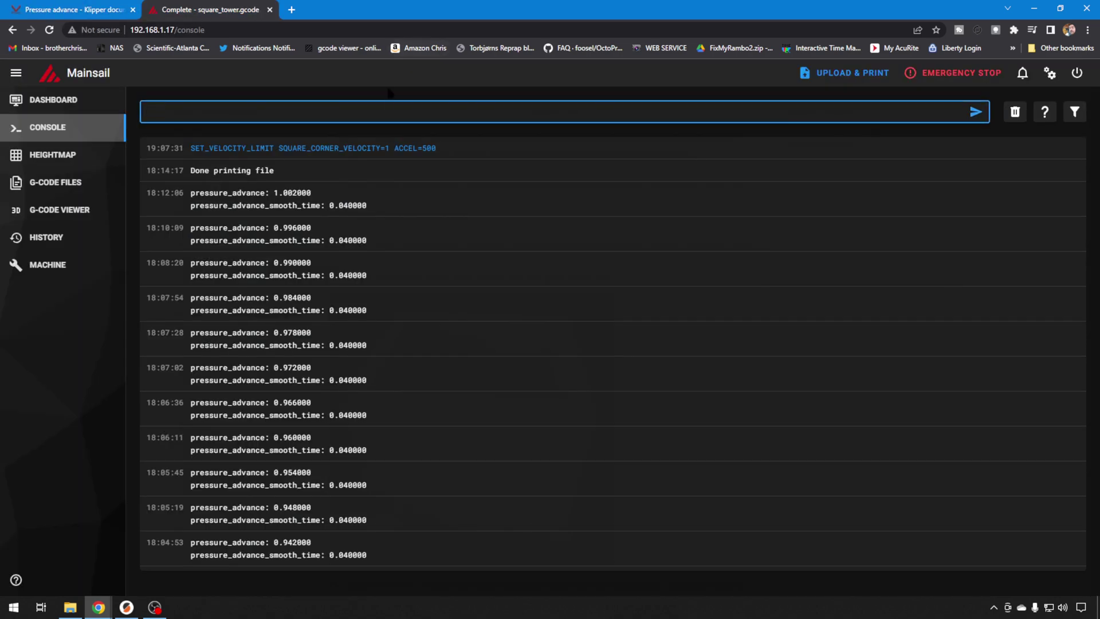
key("ctrl+v")
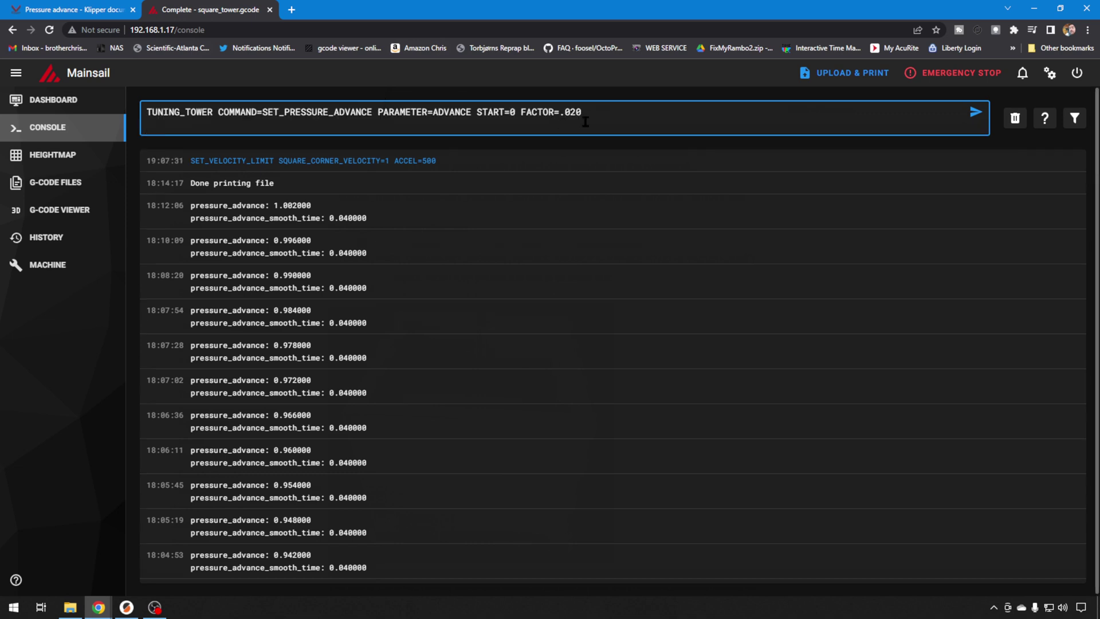
key("Return")
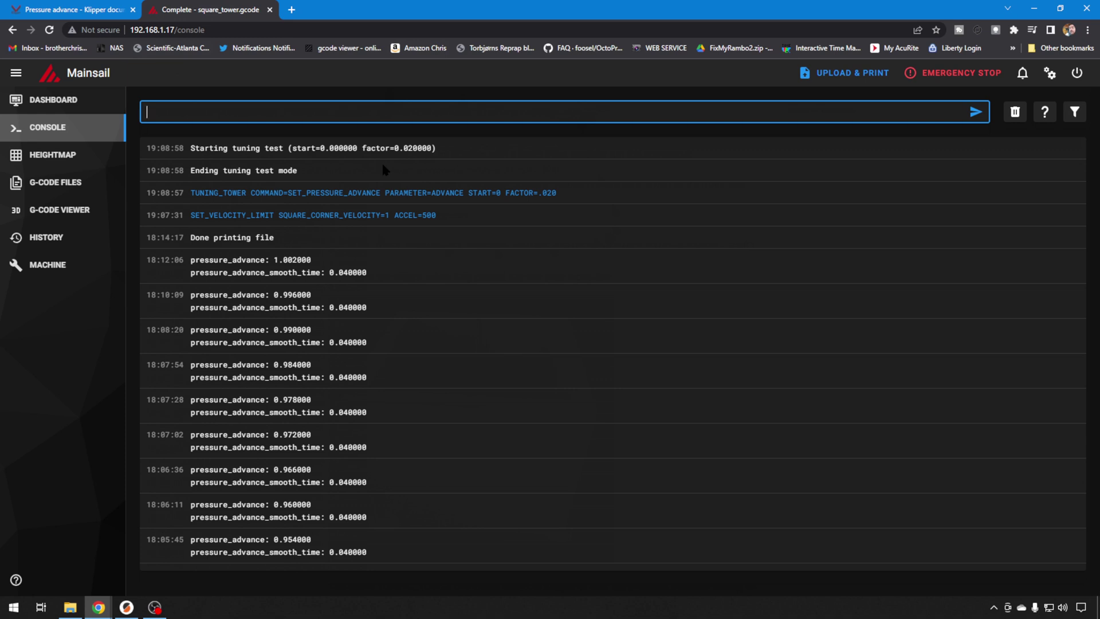
left_click(51, 185)
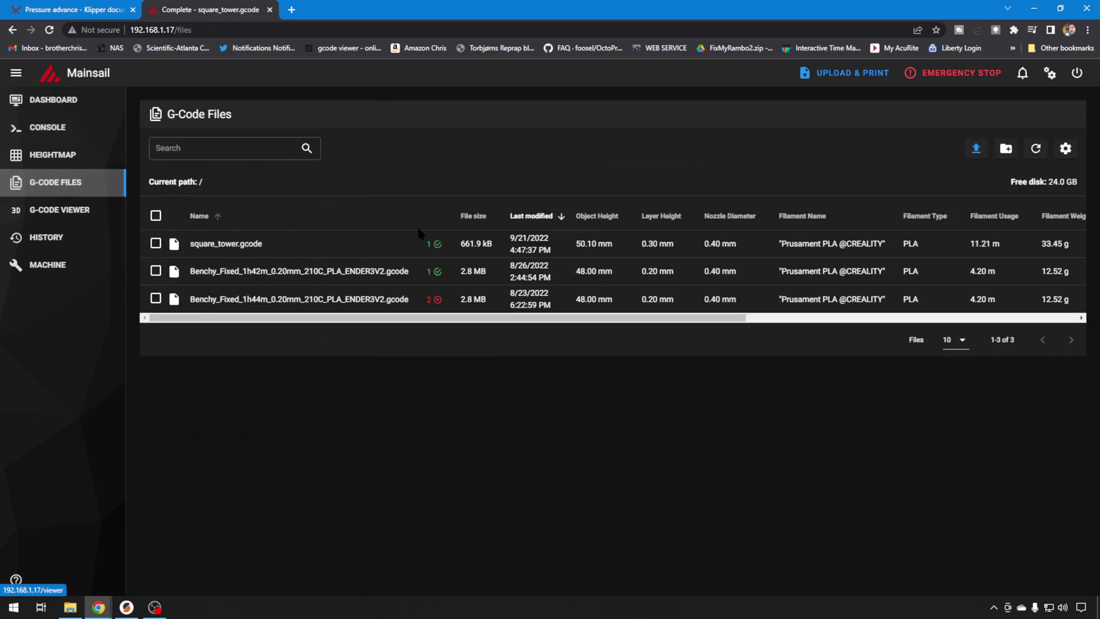
Step: Print the square_tower.gcode tuning tower test file
left_click(370, 248)
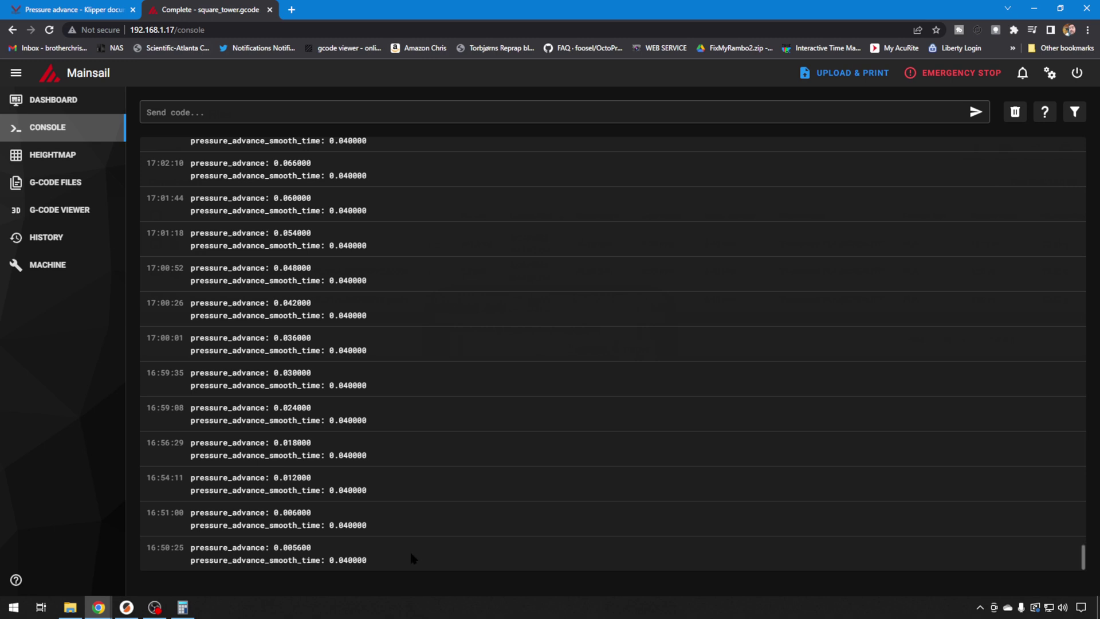
Step: Centre the Calculator and compute 0.02 × 0.3 = 0.006, then return to the browser
left_click(182, 607)
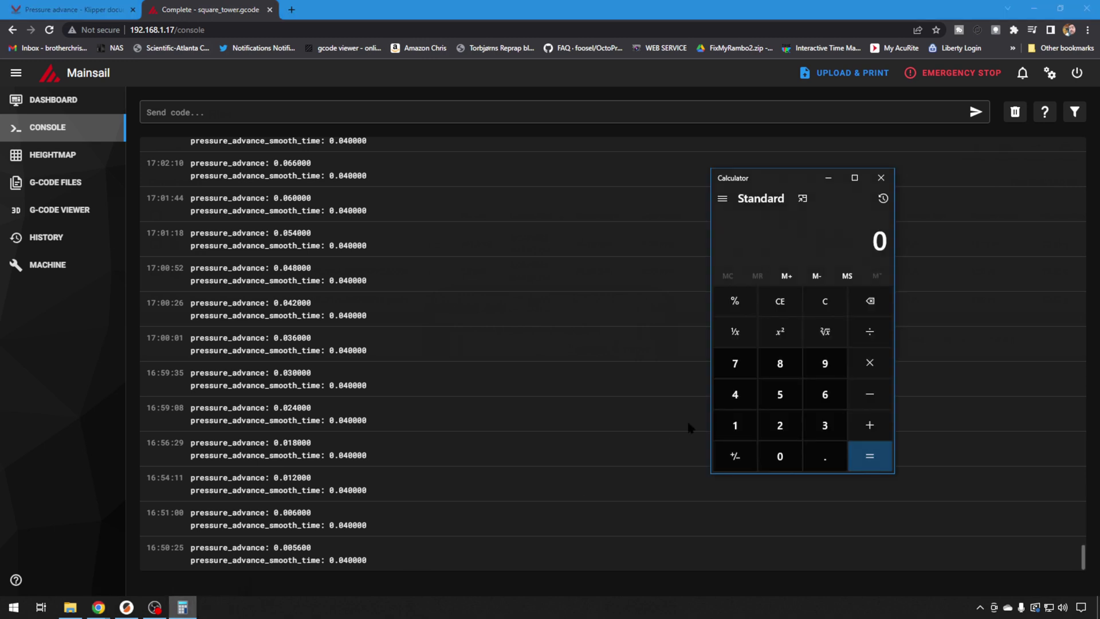
left_click_drag(769, 183, 501, 187)
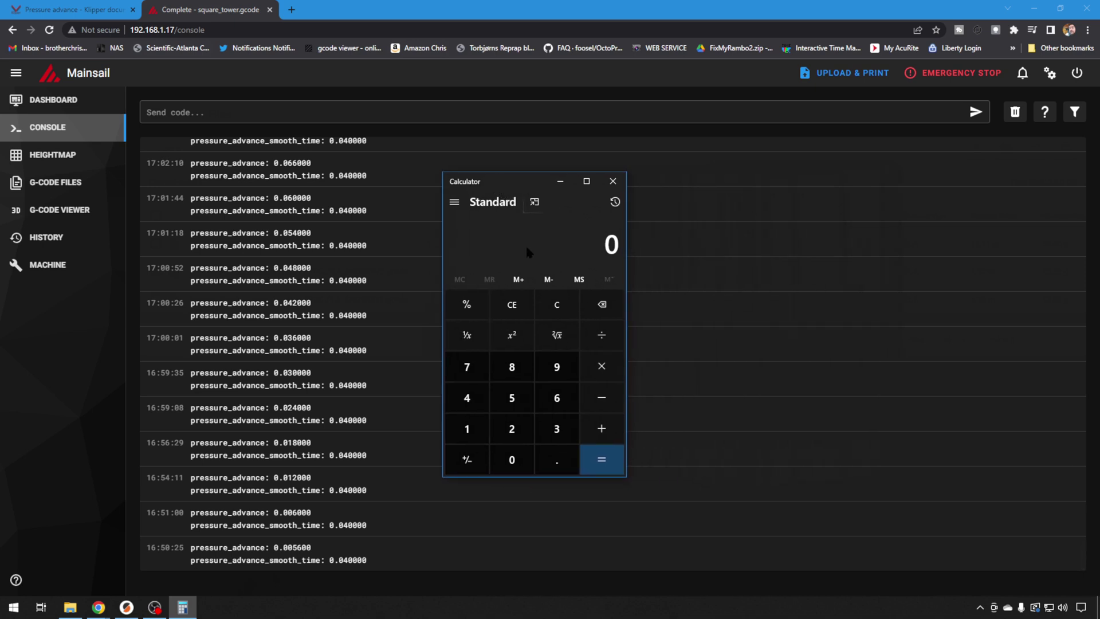
left_click(556, 459)
left_click(522, 460)
left_click(512, 429)
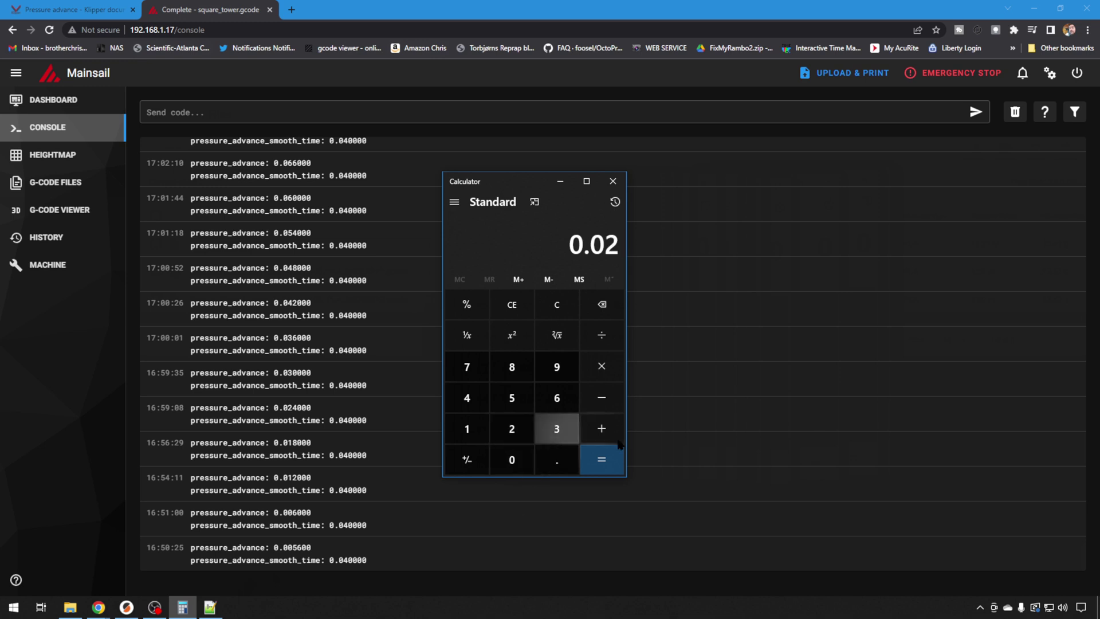
left_click(599, 370)
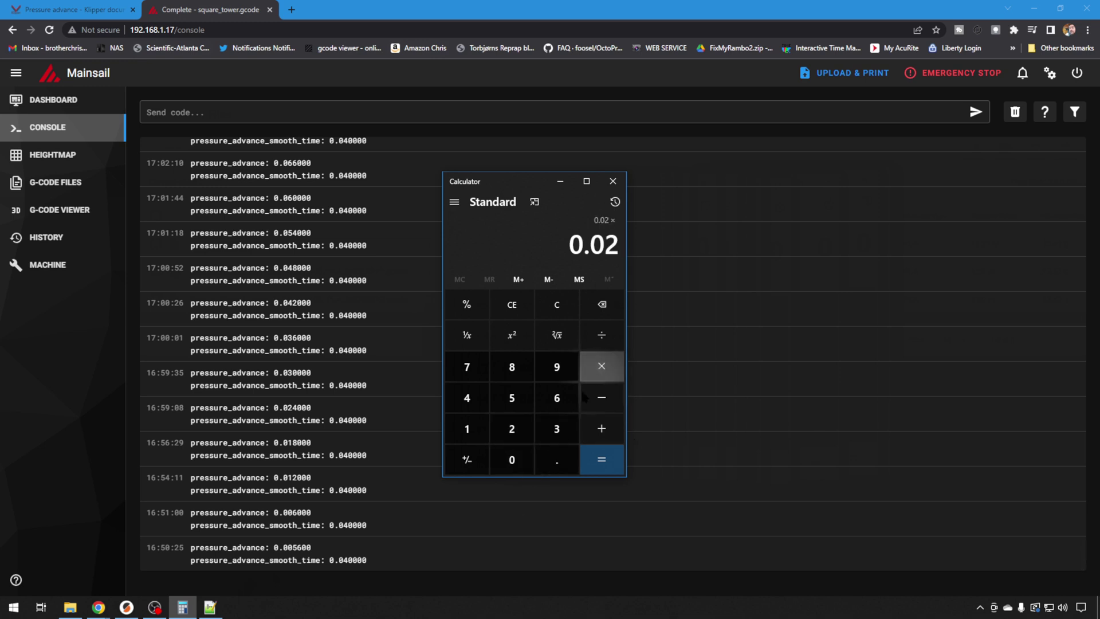
left_click(527, 462)
left_click(557, 460)
left_click(556, 429)
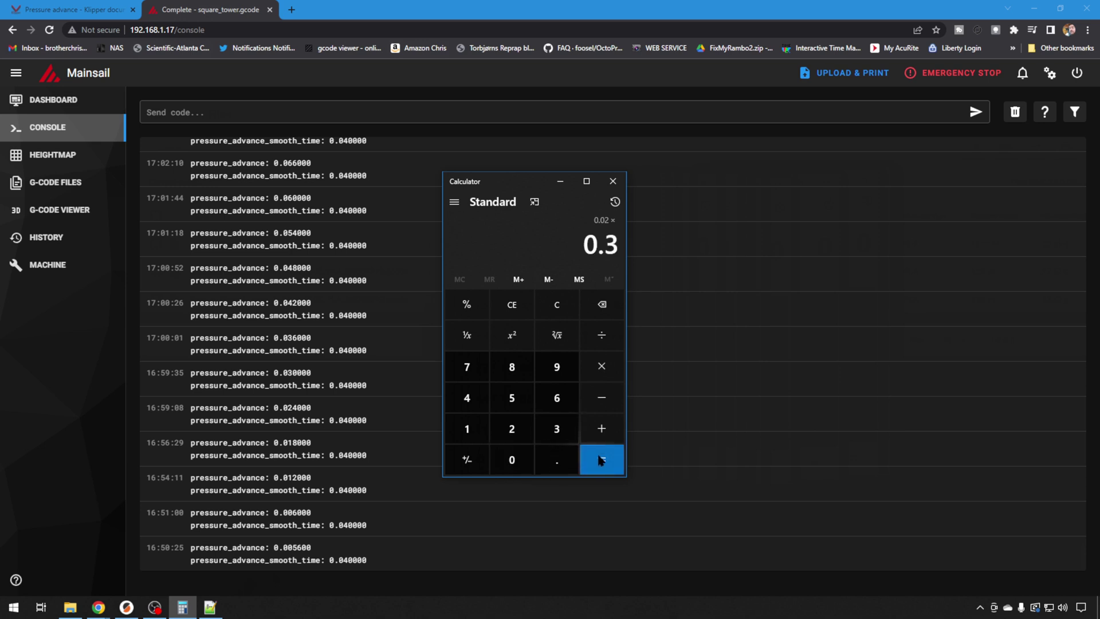
left_click(598, 460)
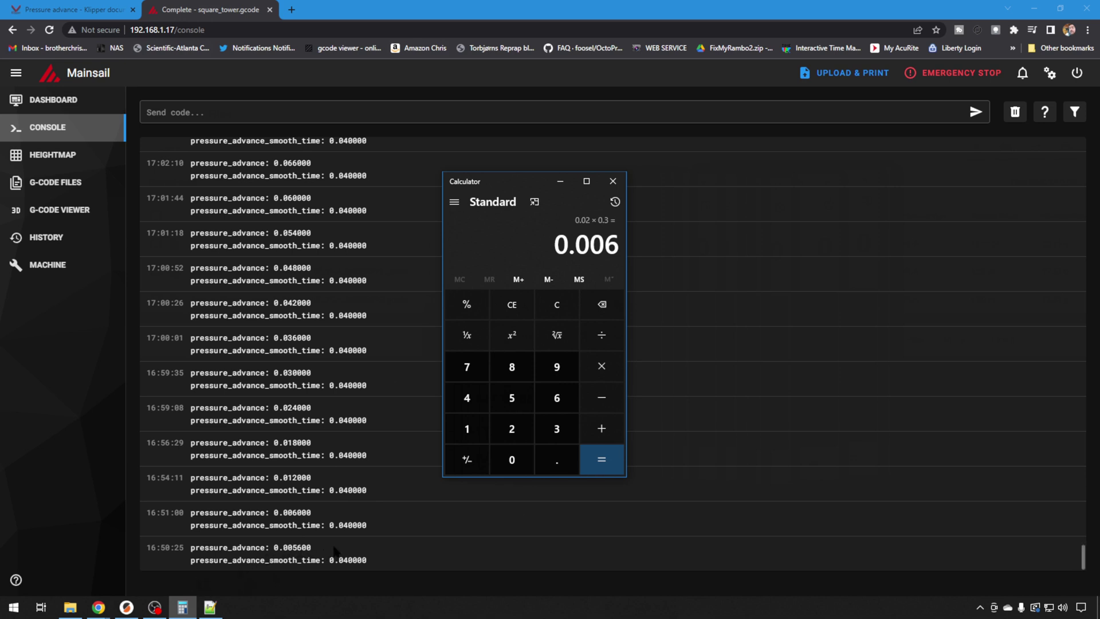
left_click(318, 550)
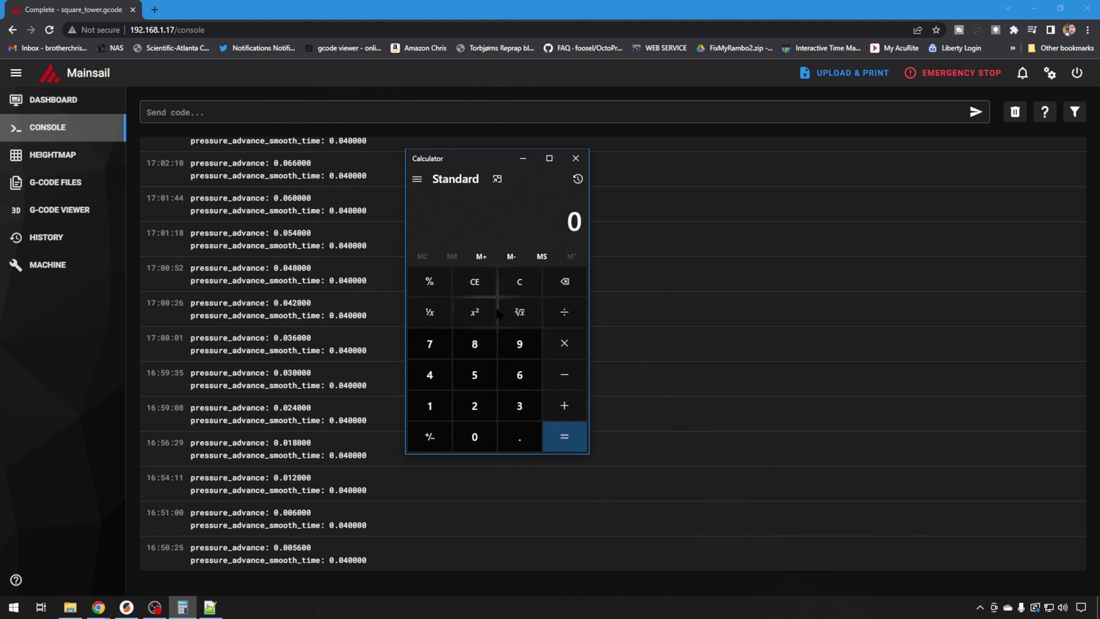
Step: Multiply 25 by 0.02 in Calculator to get the pressure advance value 0.5
left_click(480, 397)
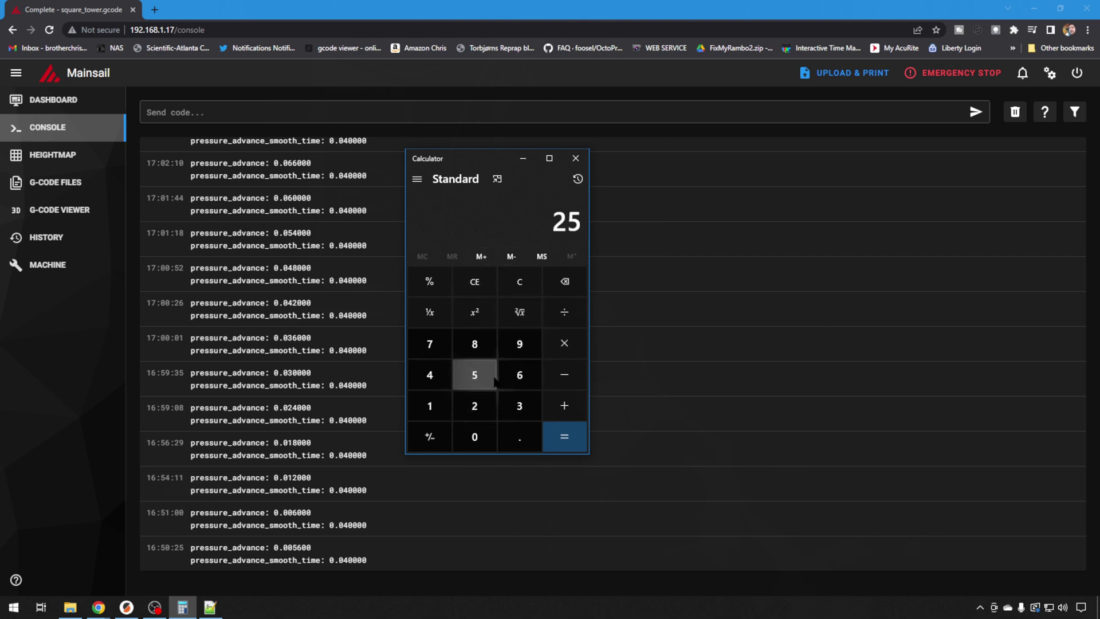
left_click(573, 347)
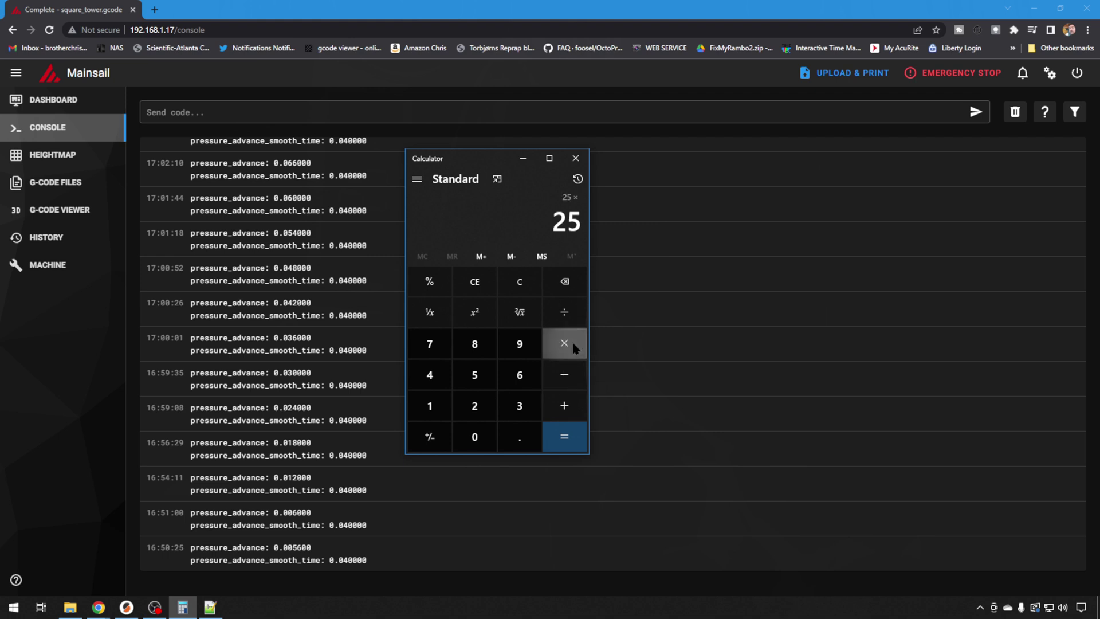
left_click(479, 437)
left_click(510, 437)
left_click(488, 427)
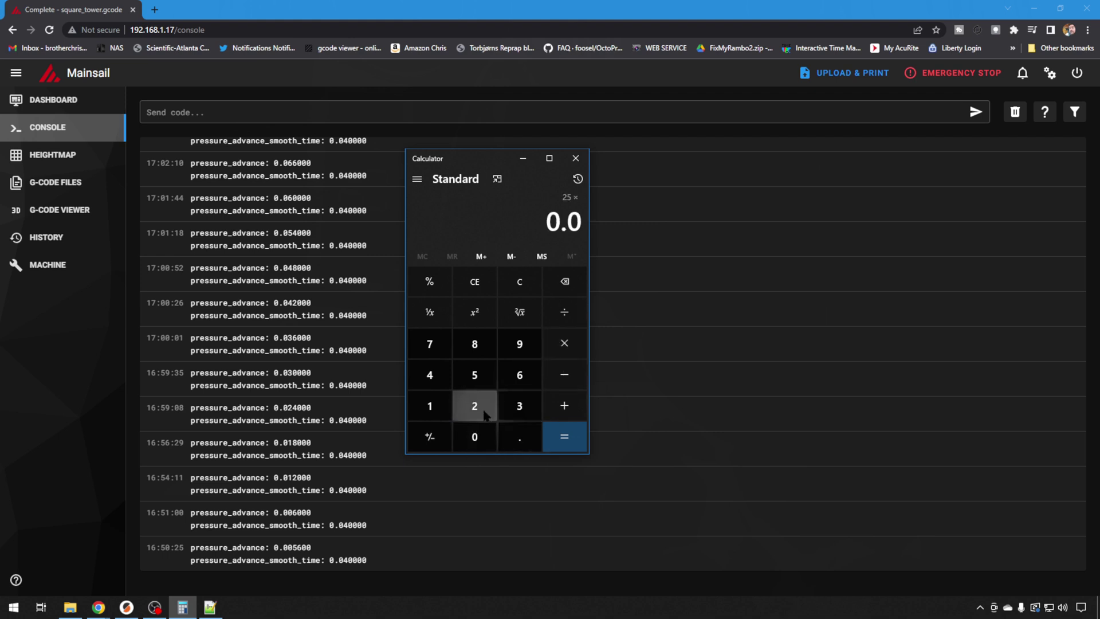
left_click(477, 404)
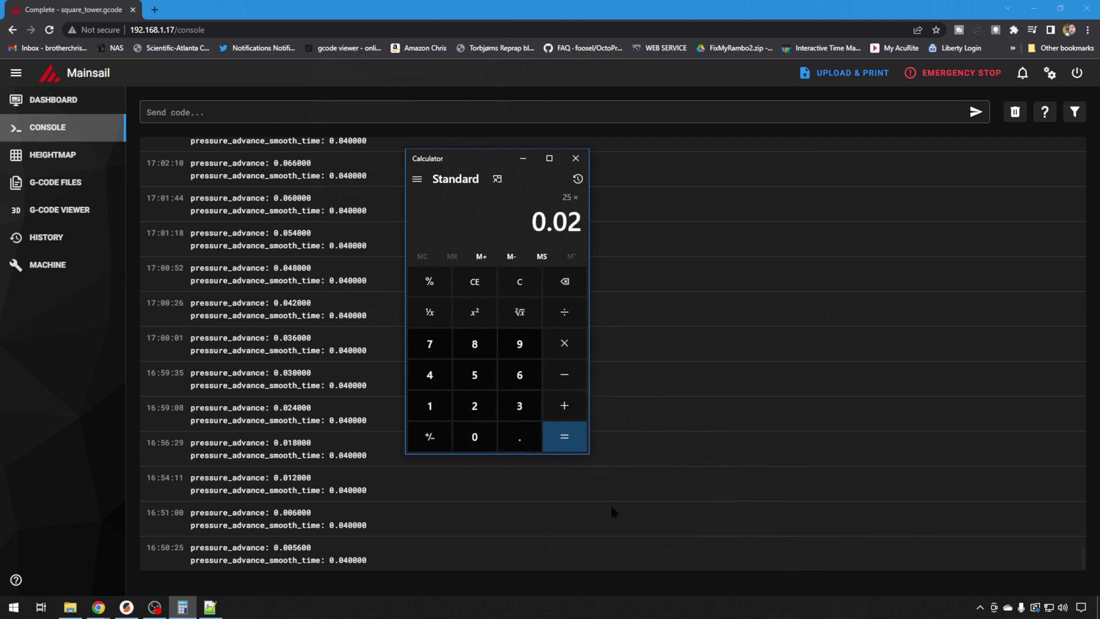
left_click(566, 438)
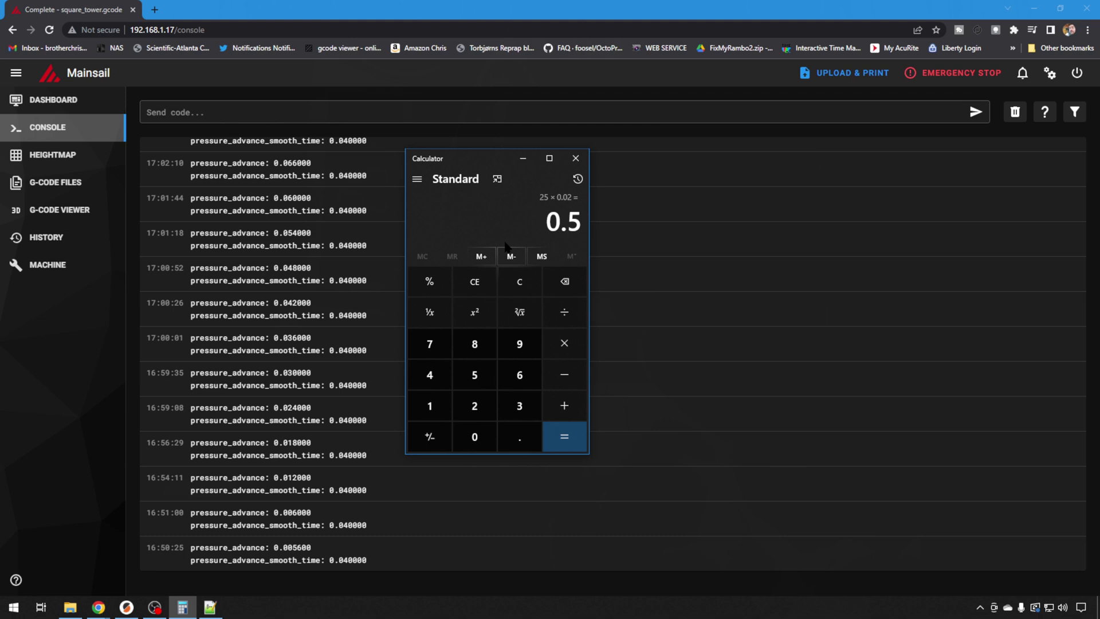
left_click(42, 269)
Step: In printer.cfg, add 'pressure_advance: 0.5' on a new [extruder] line below max_temp: 250
left_click(179, 320)
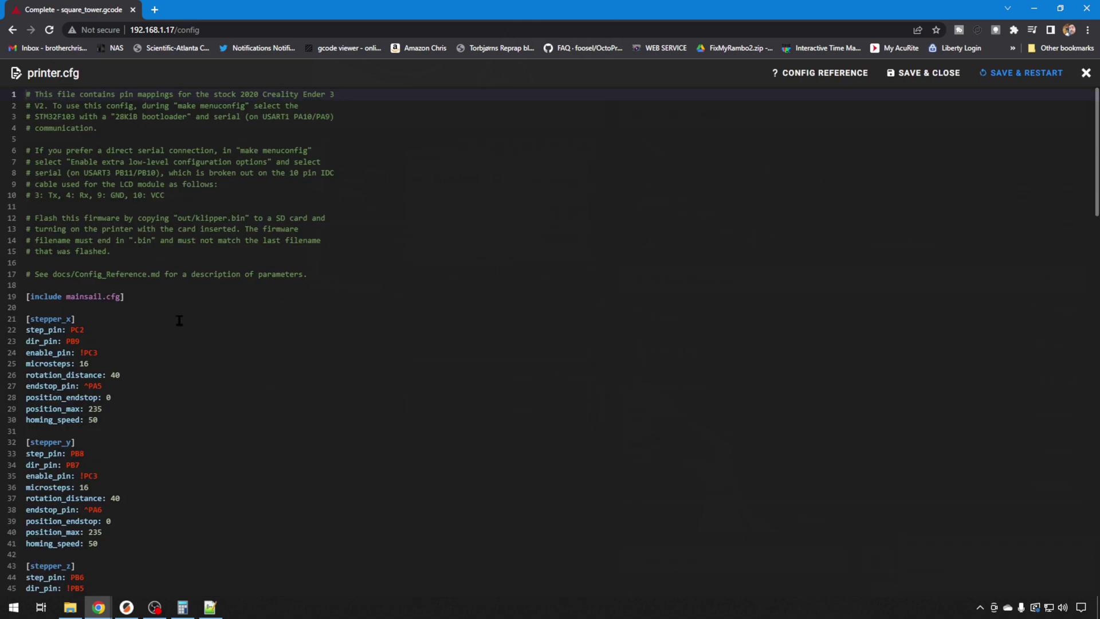
scroll(145, 324, "down", 10)
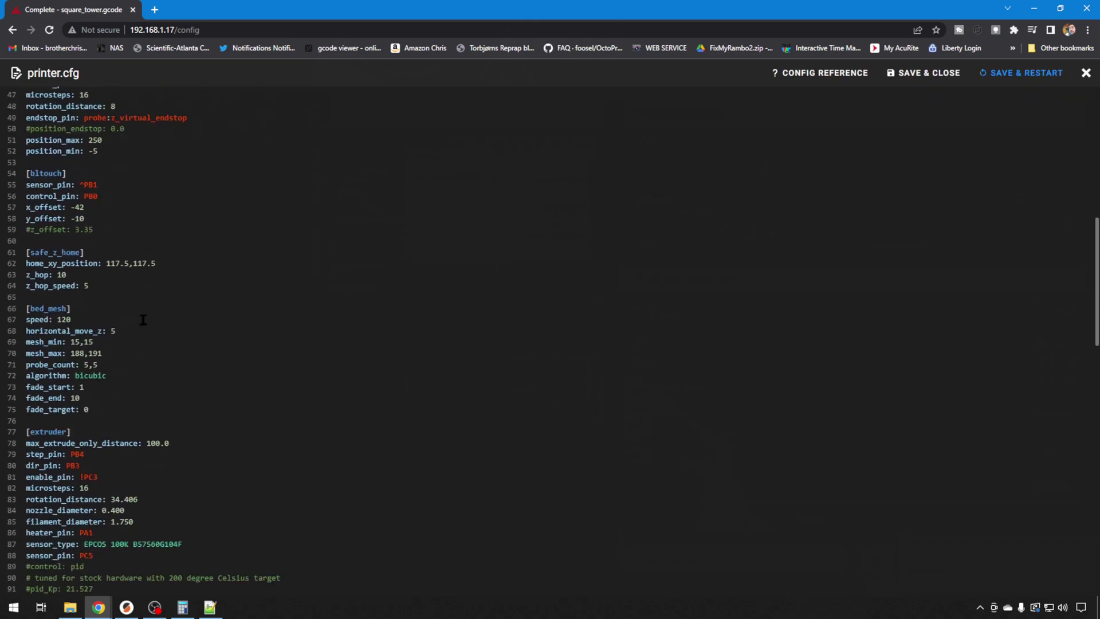
scroll(143, 320, "down", 6)
left_click(107, 294)
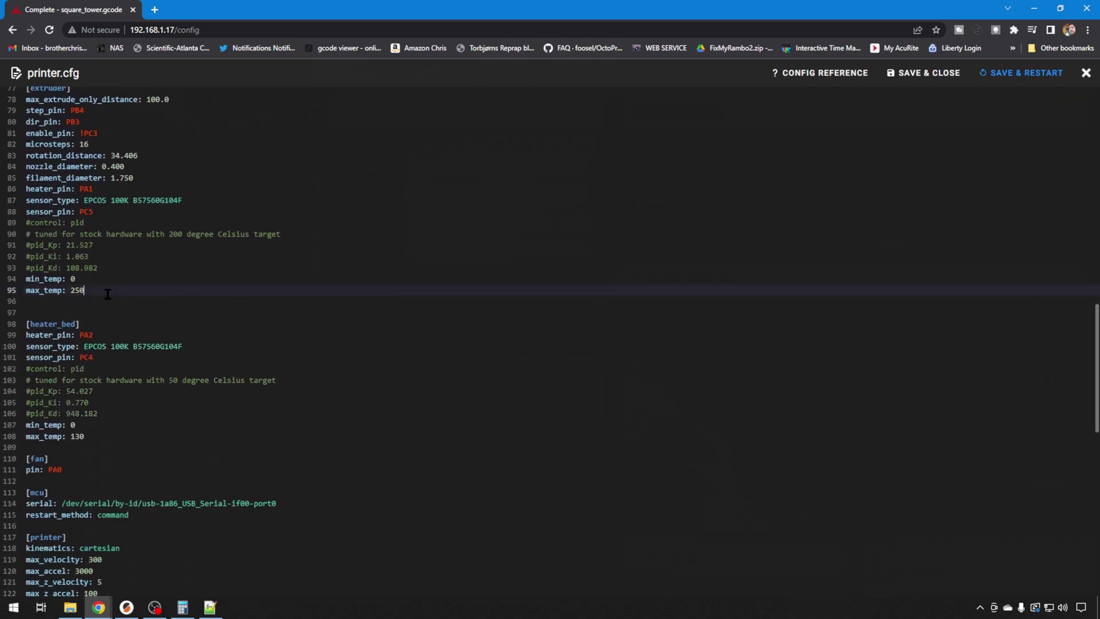
key("Return")
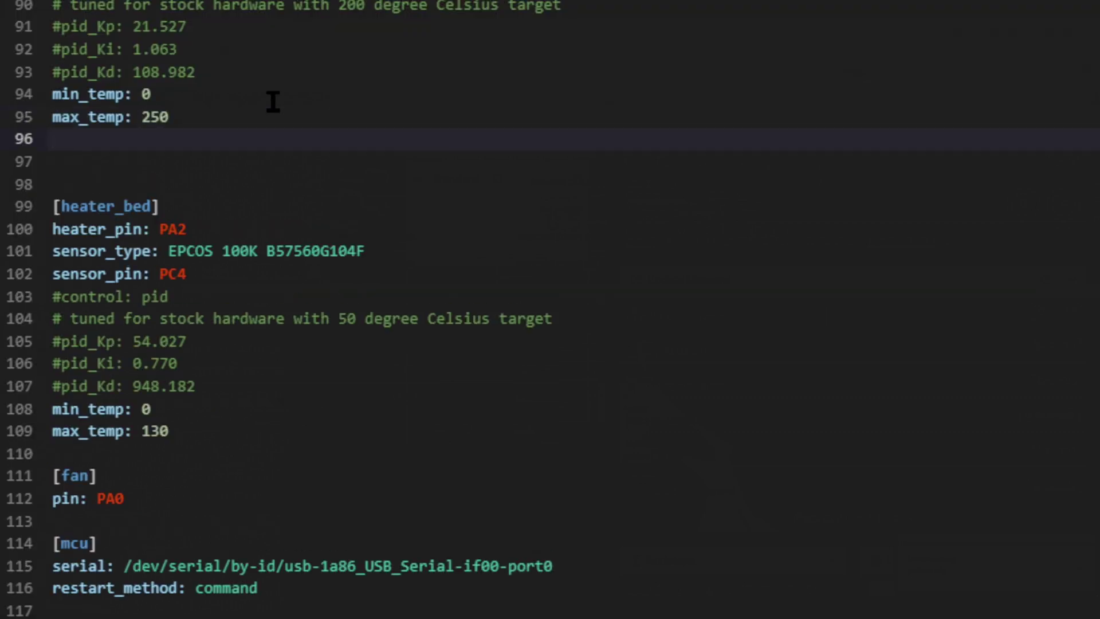
type("pressure")
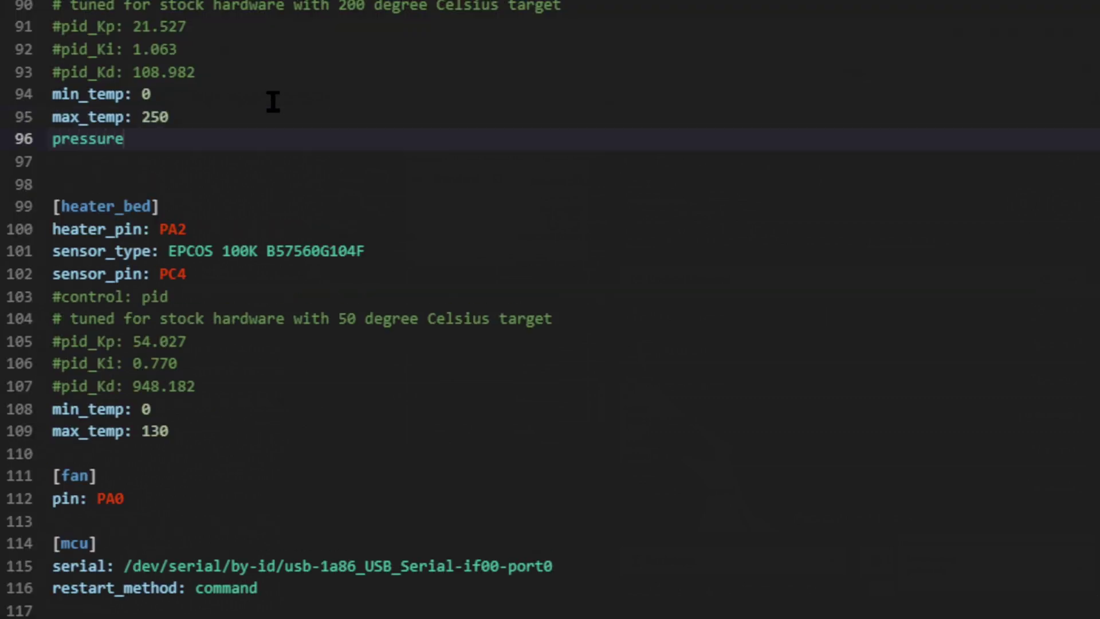
type("_advance: ")
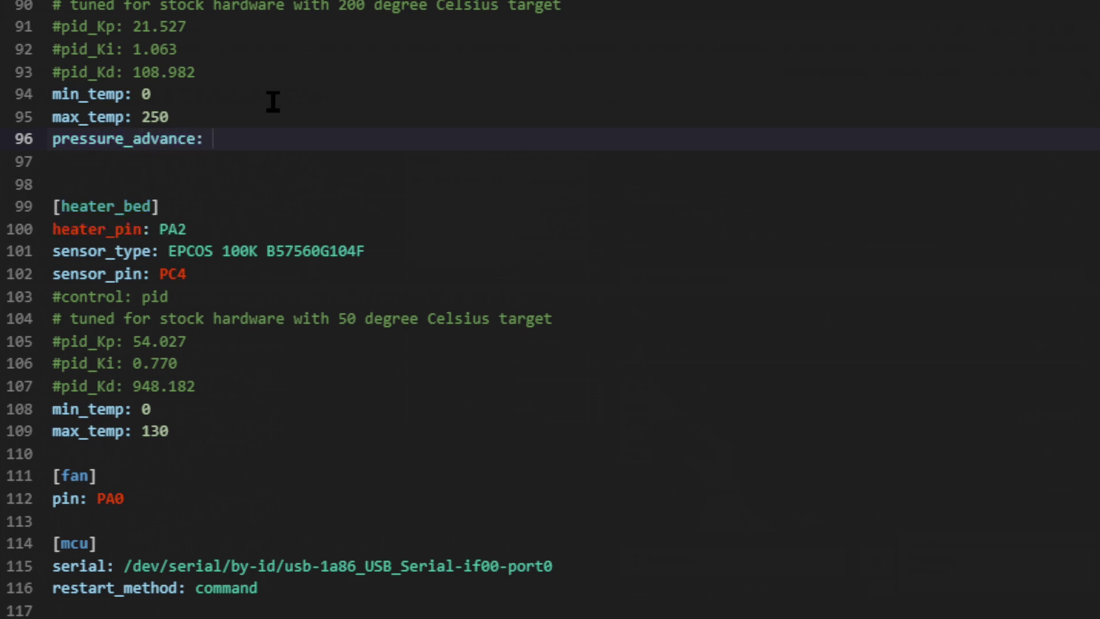
type("0.")
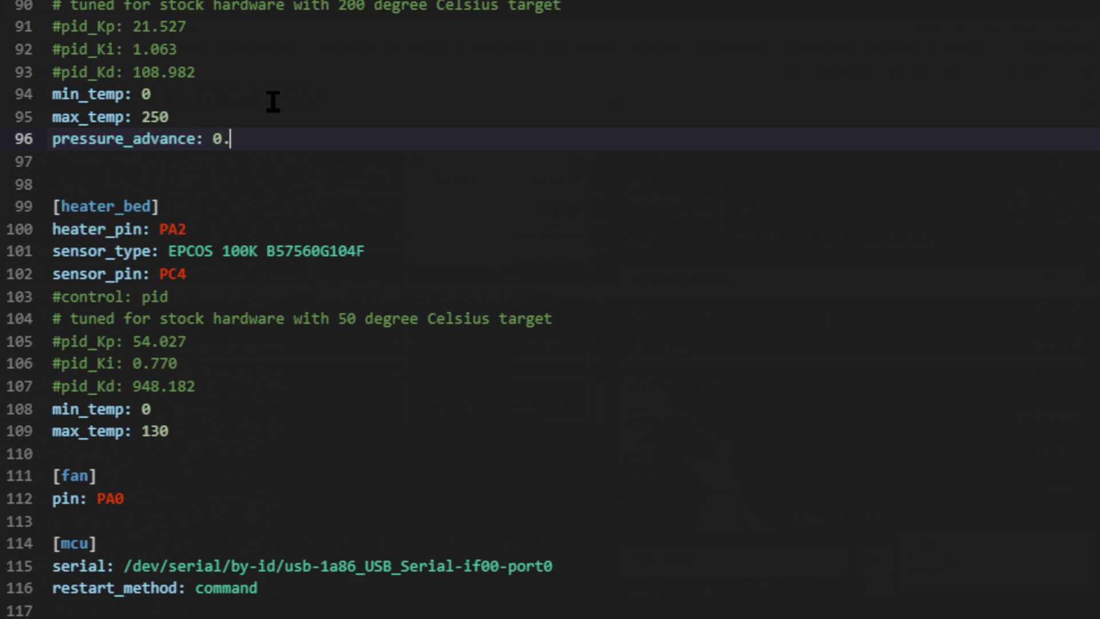
type("5")
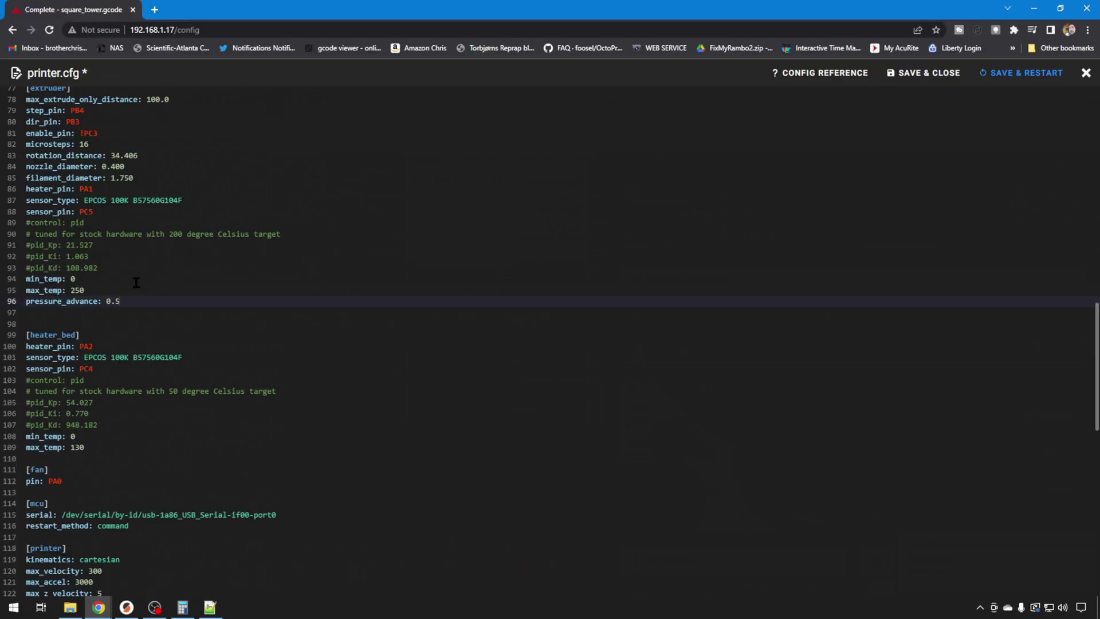